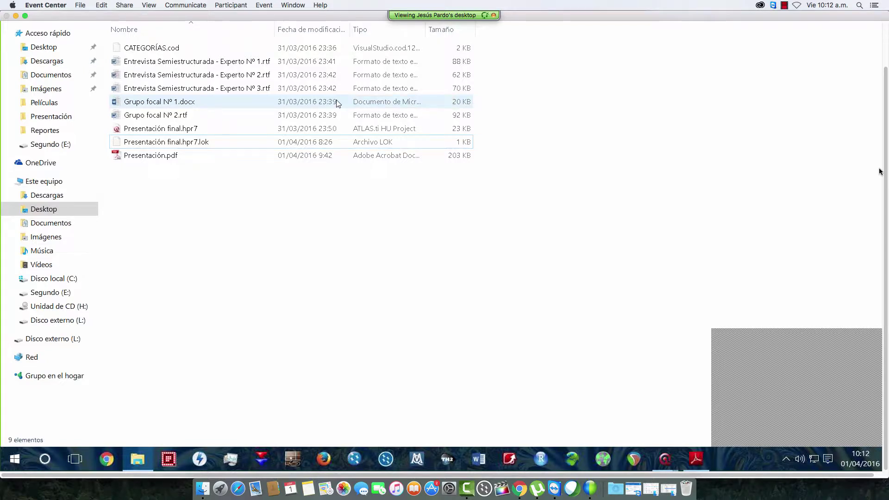
- Open Grupo focal Nº 1.docx from the Presentación folder, read through its questions and answers, and return to the folder
double_click(248, 100)
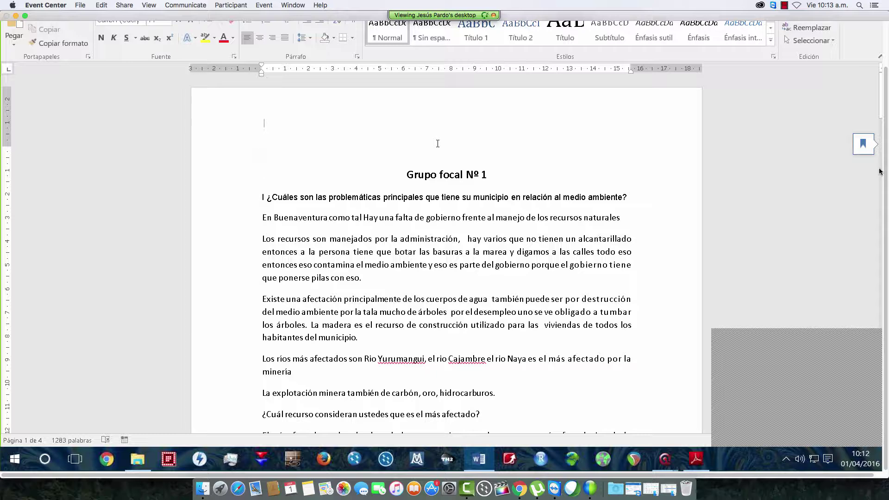
scroll(596, 166, down, 5)
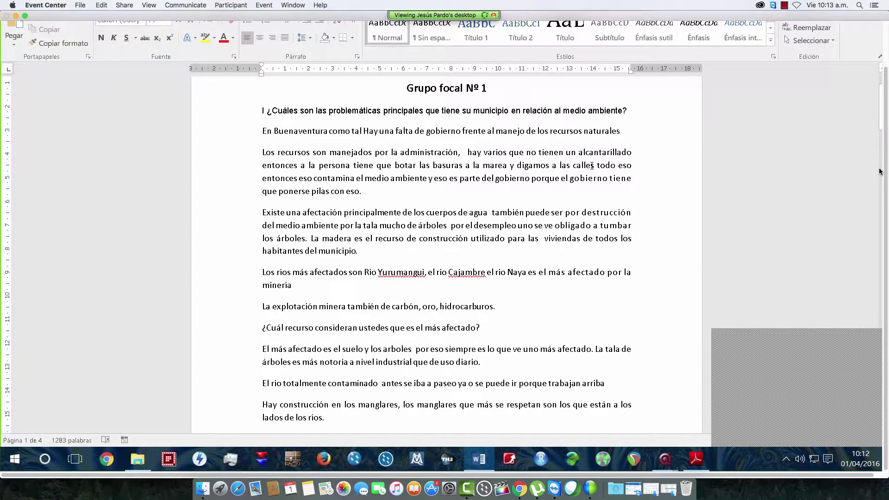
scroll(592, 166, up, 2)
scroll(592, 166, down, 9)
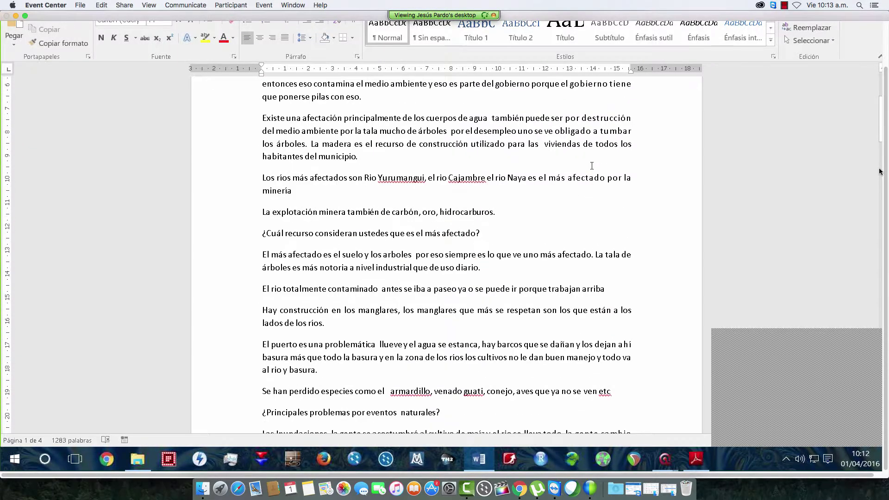
scroll(592, 165, down, 5)
key(alt+Tab)
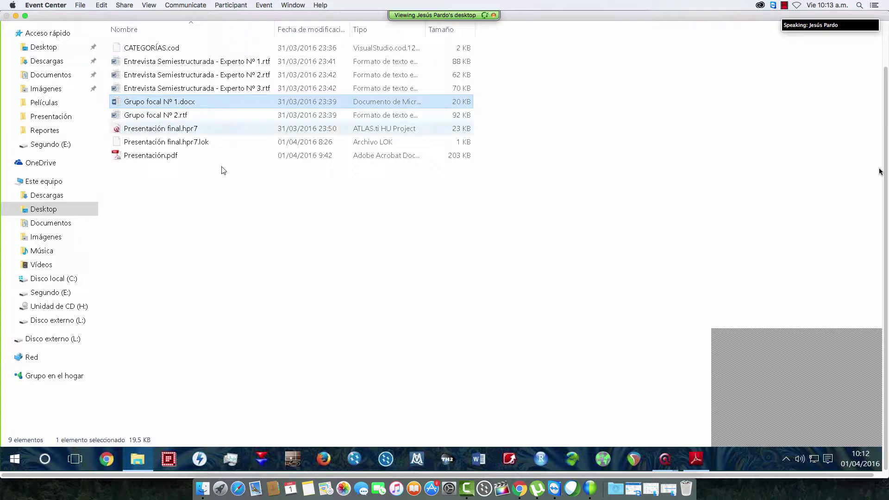
- Switch to the empty ATLAS.ti project and add the three expert interviews and Grupo focal Nº 2.rtf from Desktop\Presentación as primary documents
click(663, 451)
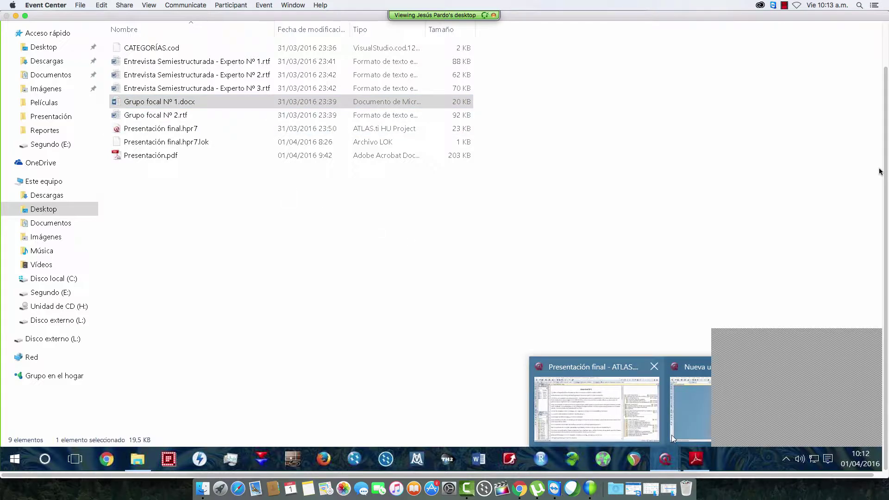
click(691, 416)
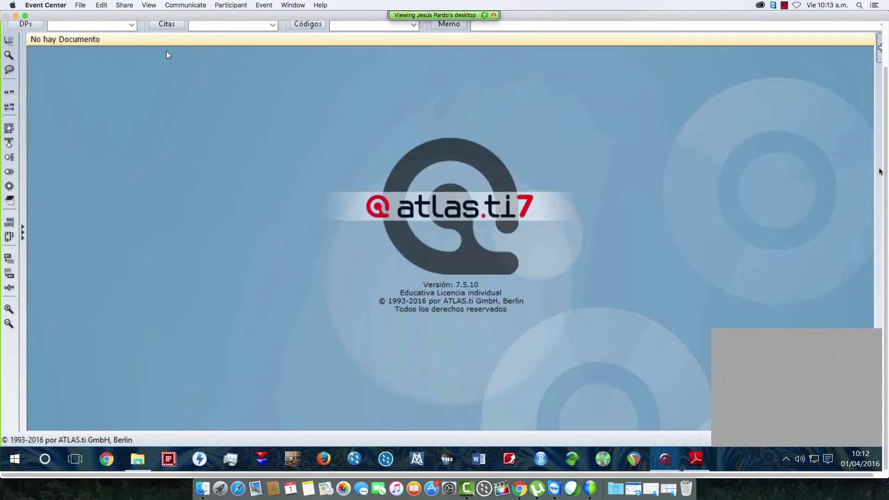
click(25, 24)
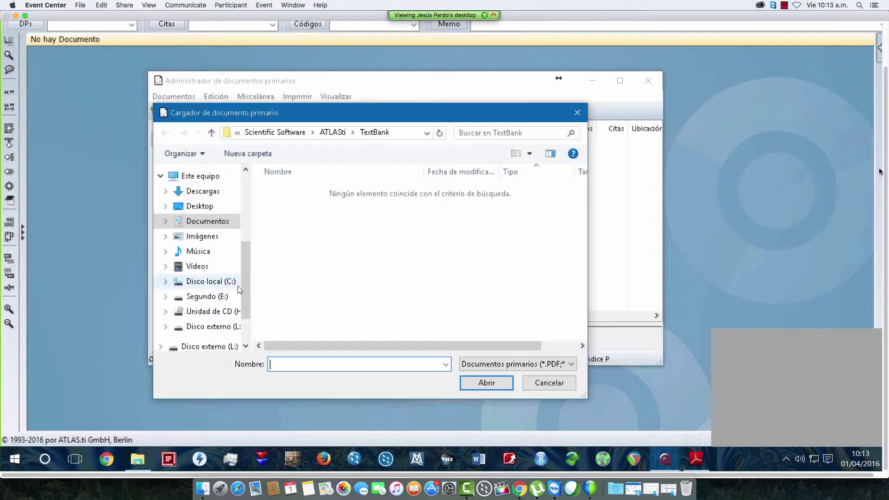
click(202, 206)
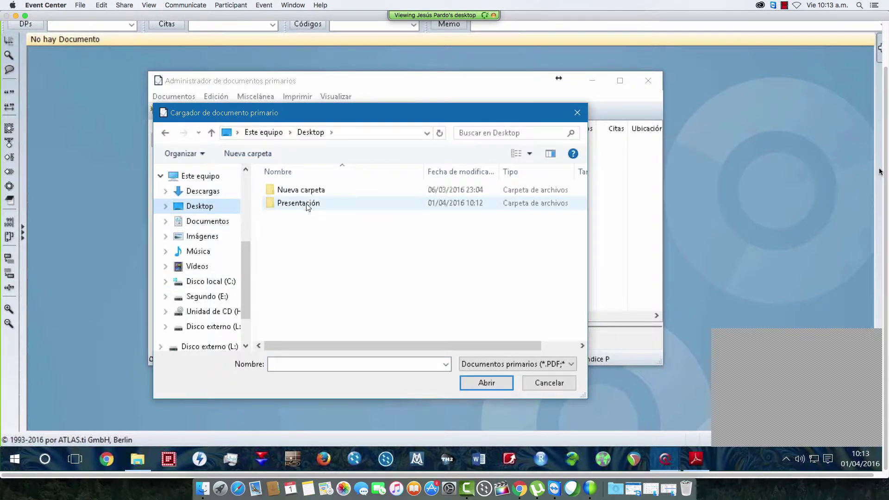
double_click(290, 202)
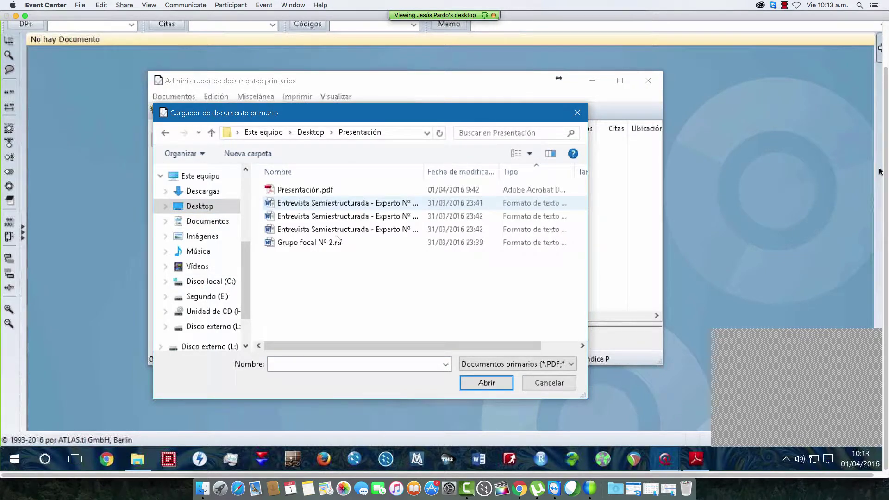
drag(385, 271, 283, 207)
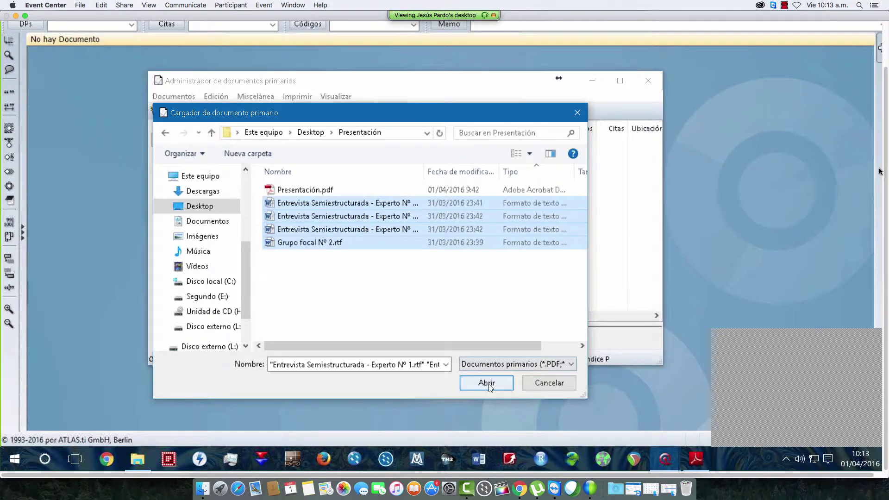
click(487, 383)
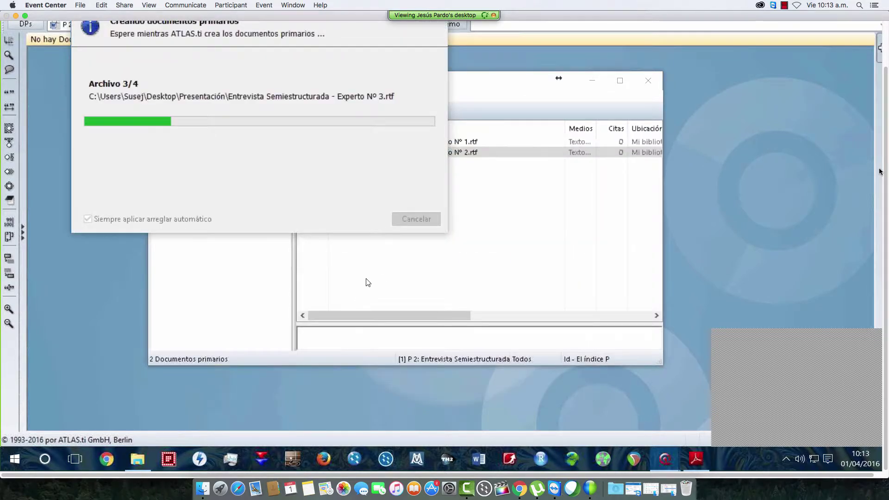
click(340, 215)
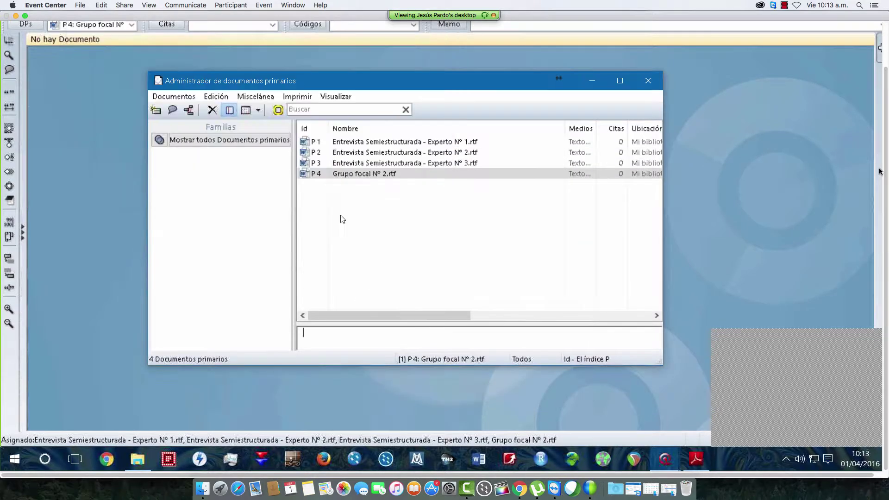
- Add Grupo focal Nº 1.docx as a primary document, using the * filter to list every file type in the folder
click(157, 107)
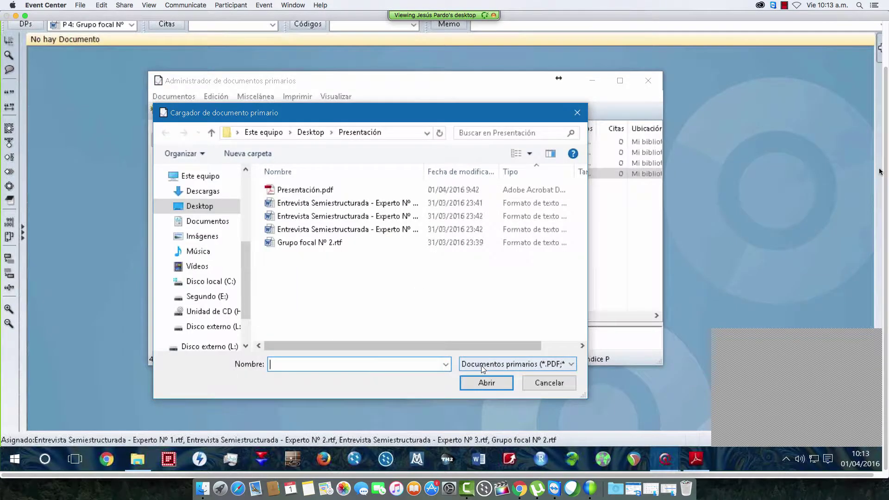
click(482, 365)
click(415, 364)
text(*)
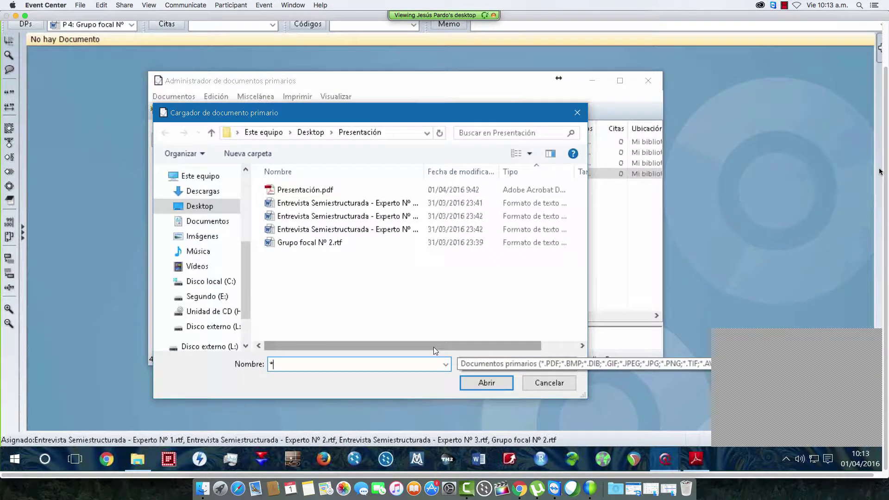
key(Return)
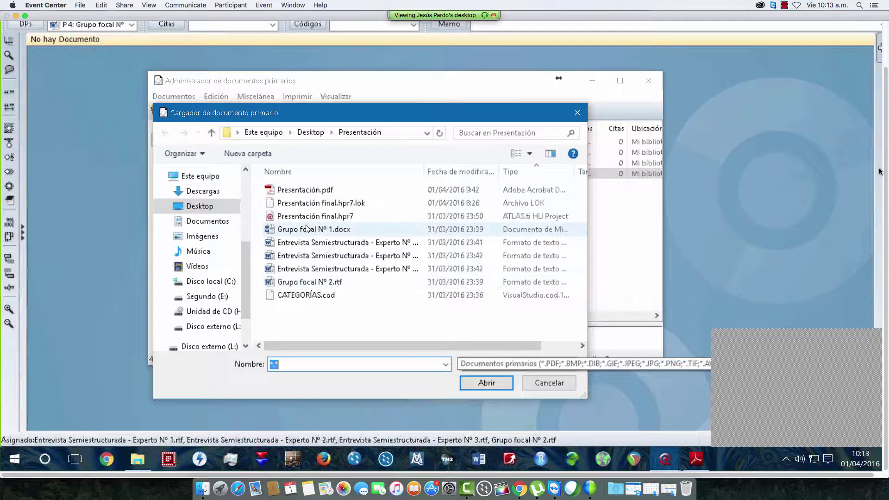
double_click(307, 229)
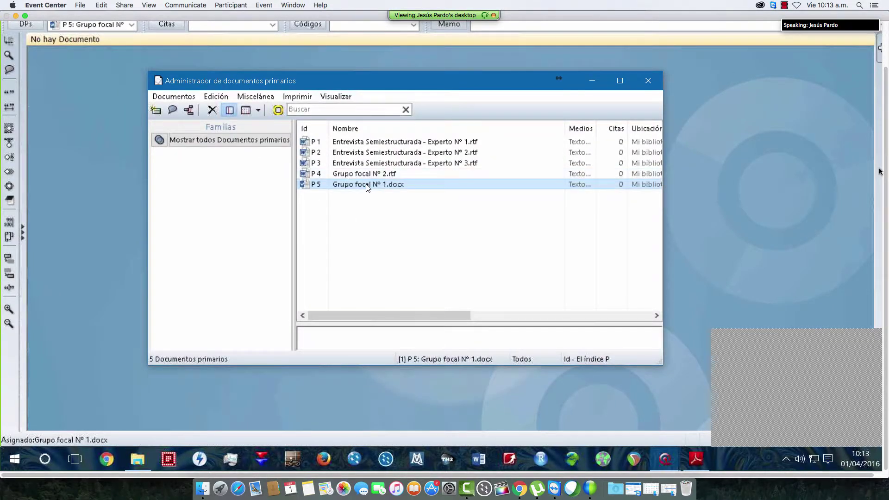
- Open the primary document Grupo focal Nº 1.docx, clear the document manager out of the way and look through the text
double_click(366, 185)
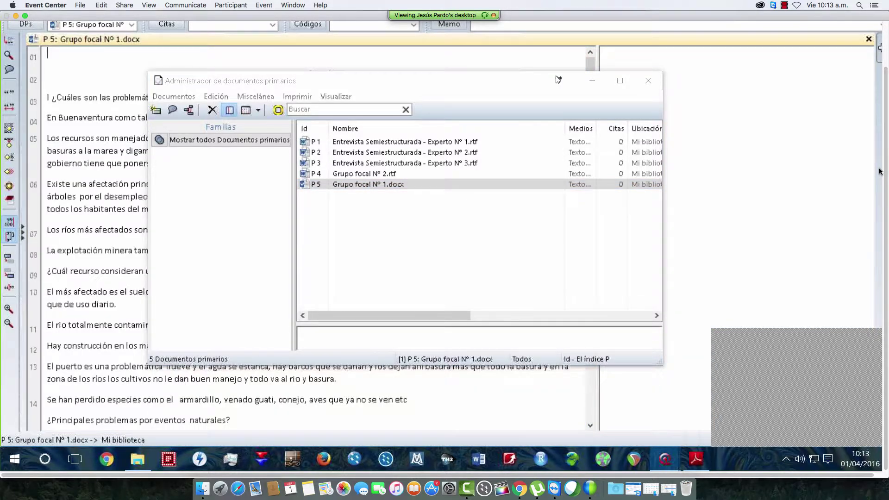
drag(558, 80, 757, 79)
click(585, 72)
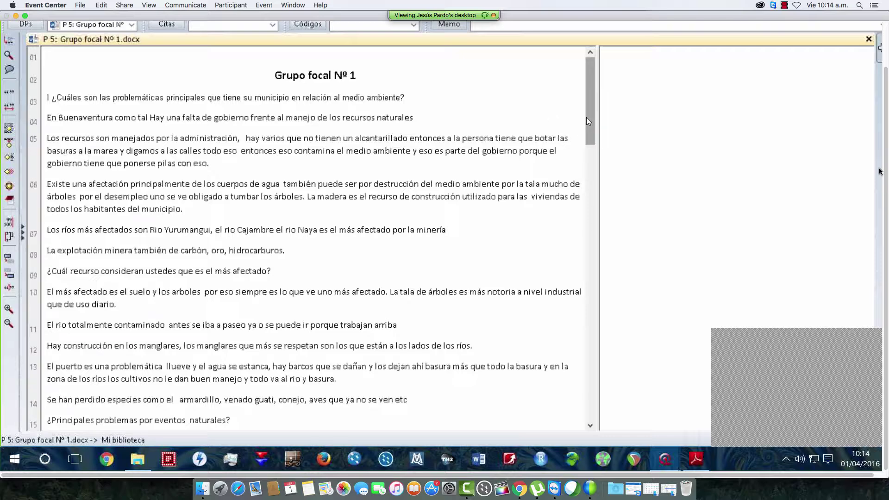
scroll(586, 119, down, 3)
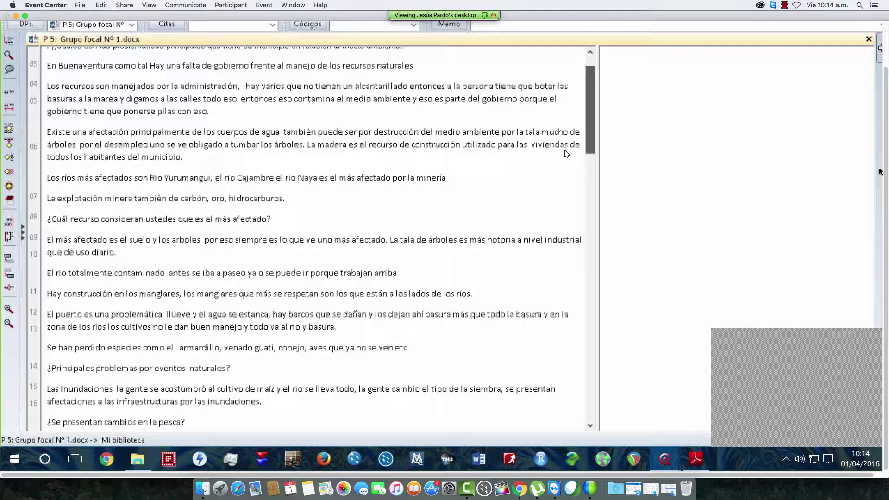
scroll(566, 153, down, 4)
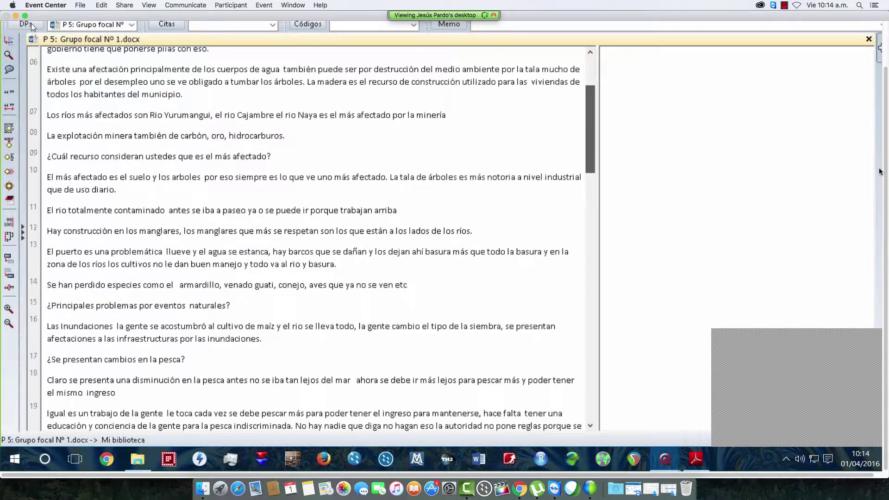
- Create a primary document family named Expertos from the three Entrevista Semiestructurada documents
click(32, 23)
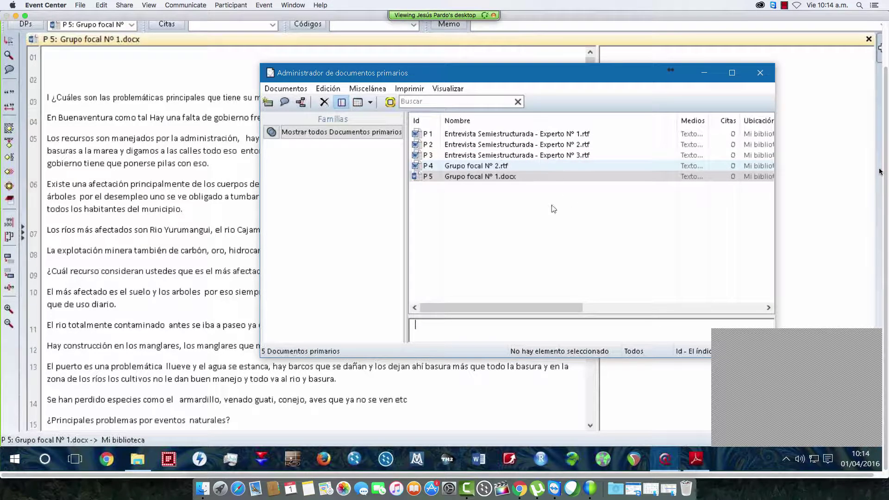
click(526, 158)
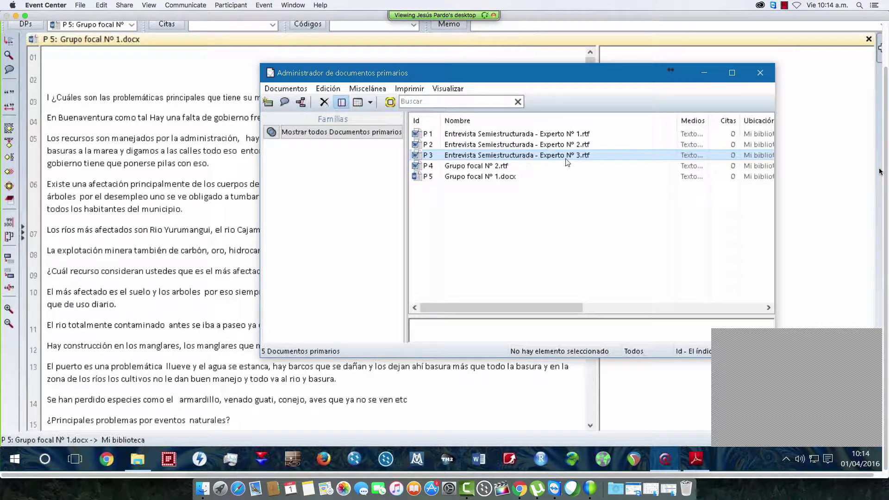
ctrl+click(521, 135)
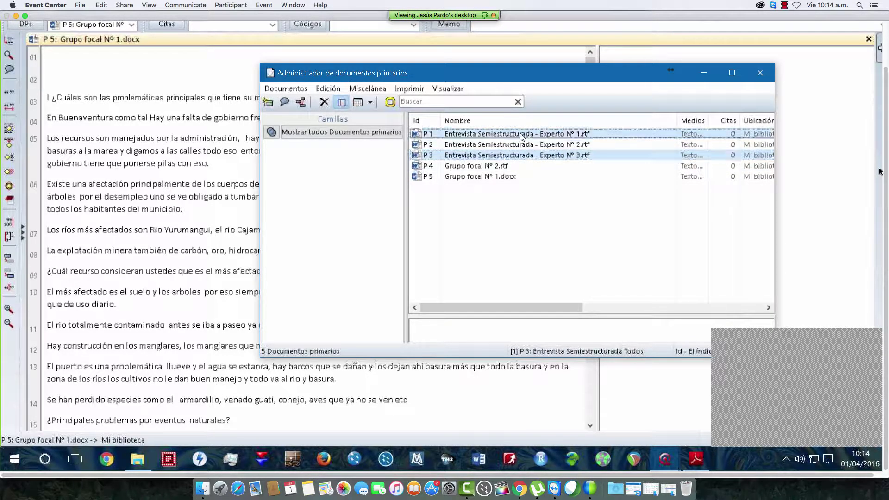
ctrl+click(518, 144)
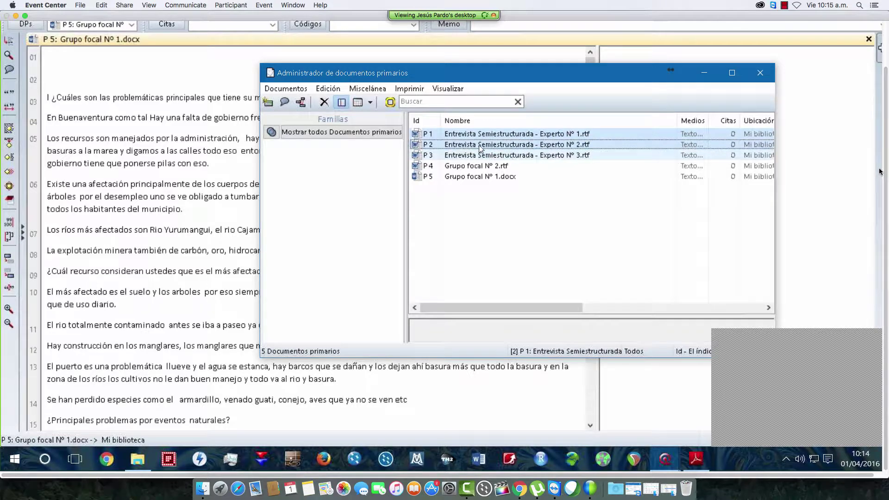
drag(518, 144, 348, 179)
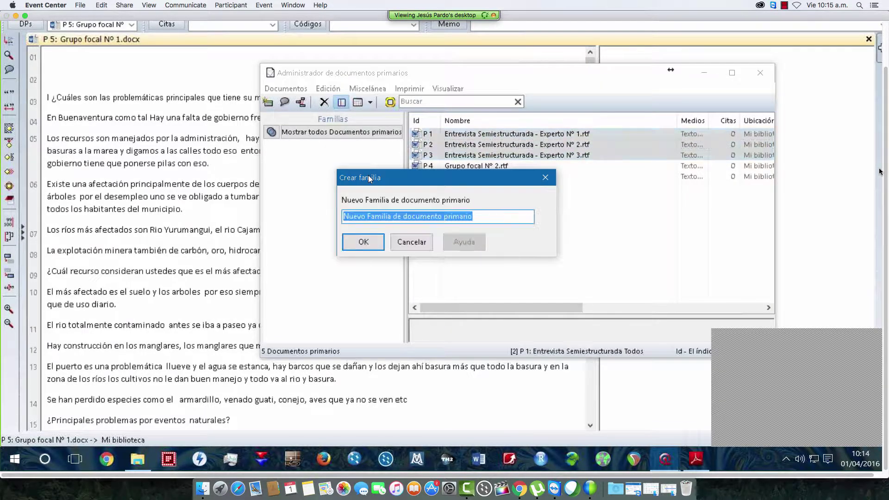
text(Expertos)
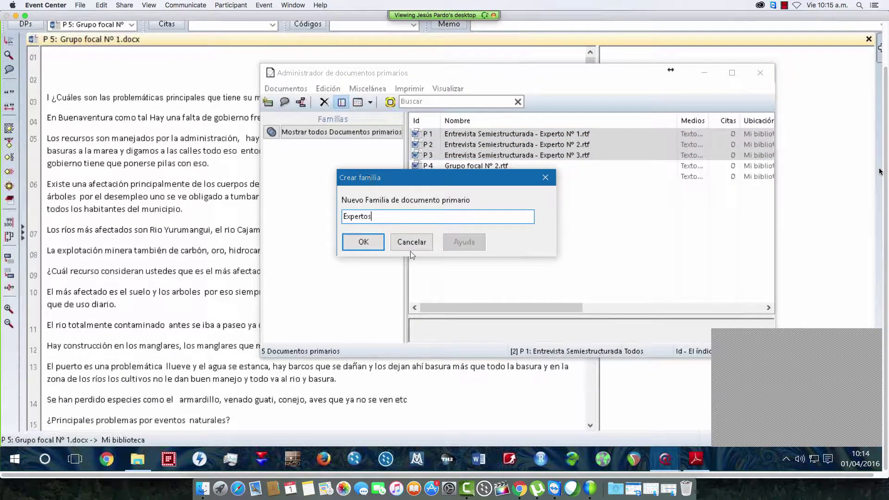
click(363, 242)
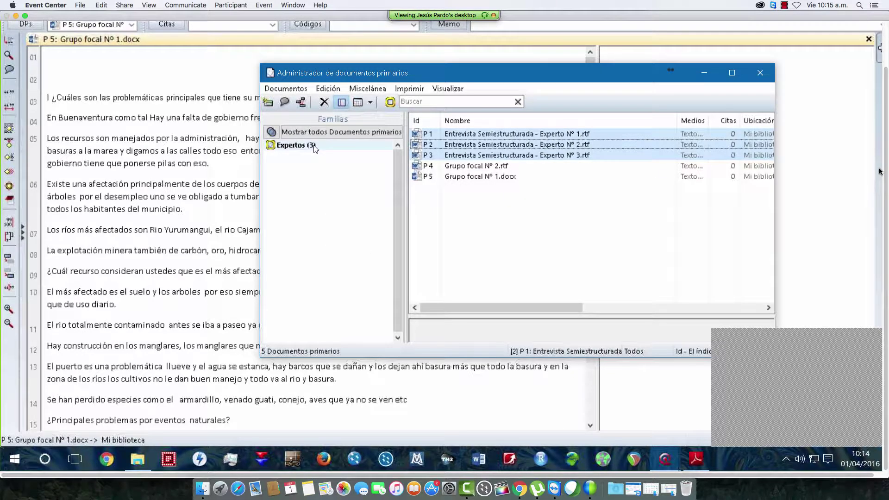
- Create a primary document family named Población afectada from the Grupo focal Nº 2 and Grupo focal Nº 1 documents
click(532, 196)
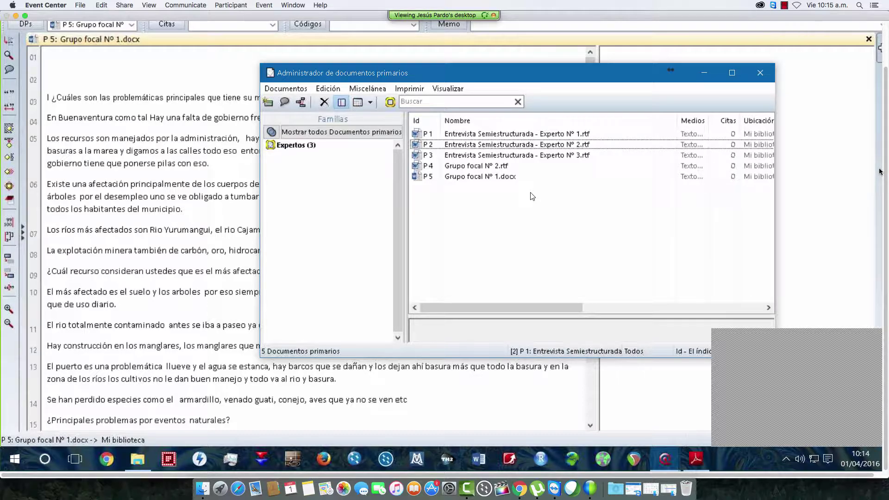
drag(532, 196, 324, 185)
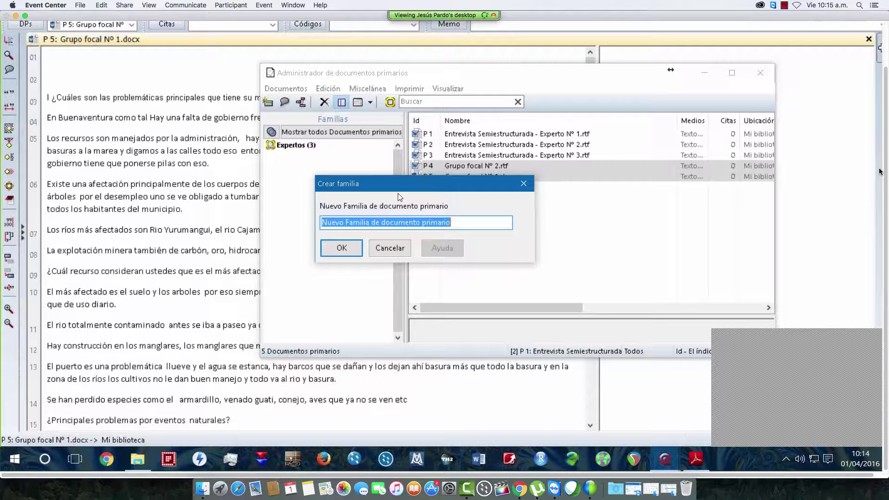
text(Població)
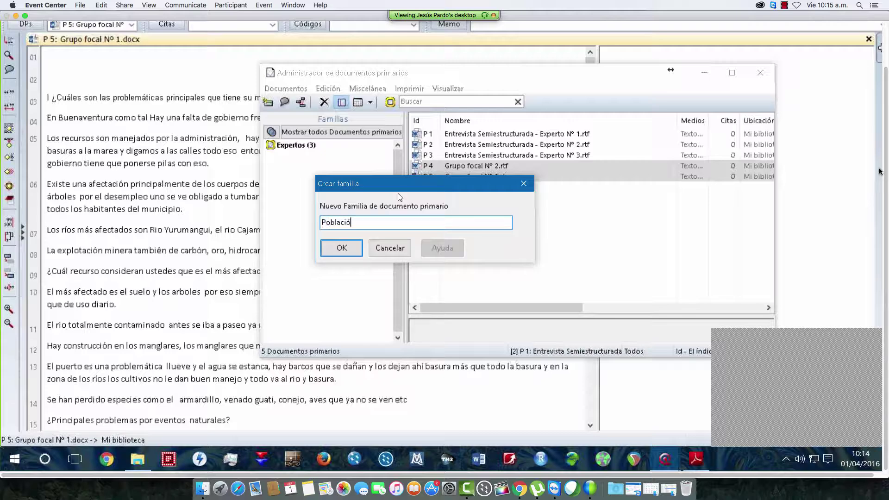
text(n afectada)
click(341, 248)
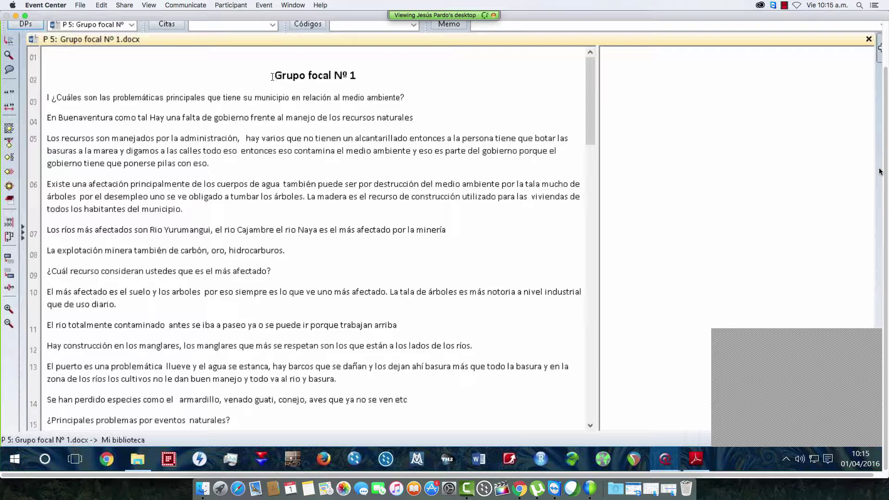
drag(275, 78, 306, 87)
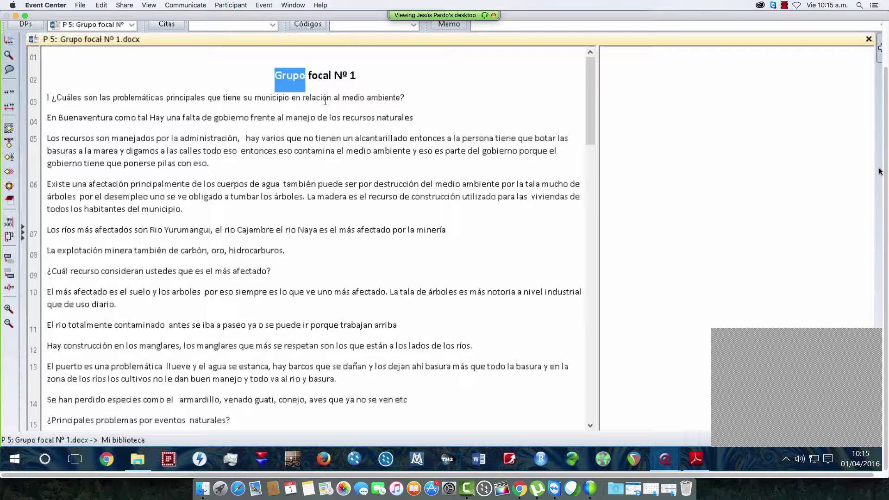
click(322, 97)
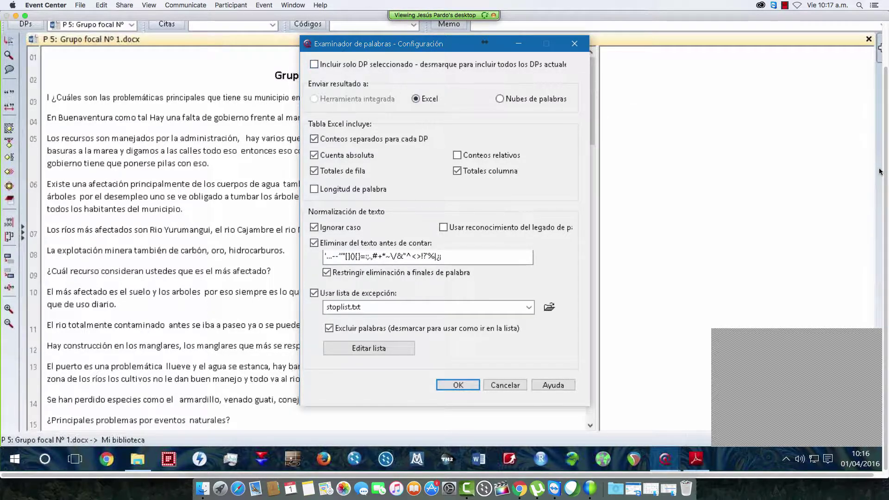
- Generate a word cloud limited to the selected primary document, Grupo focal Nº 1.docx, moving the settings window off the text
click(500, 98)
click(315, 65)
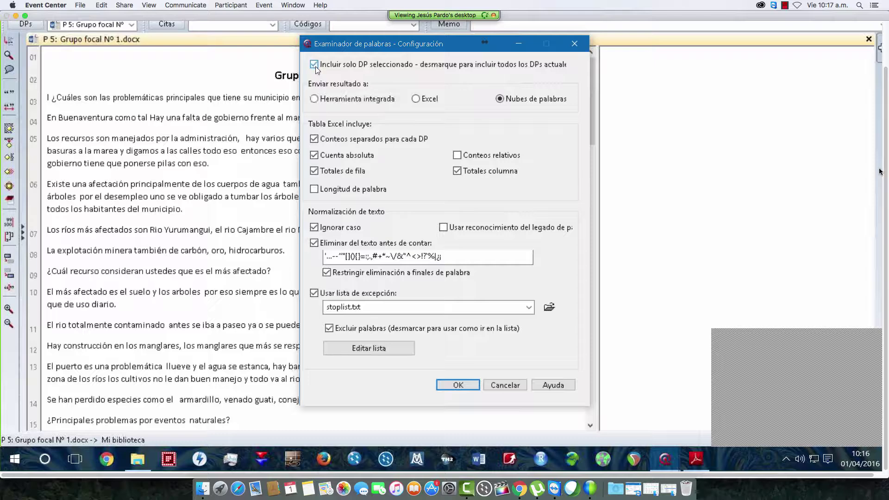
drag(417, 37, 458, 54)
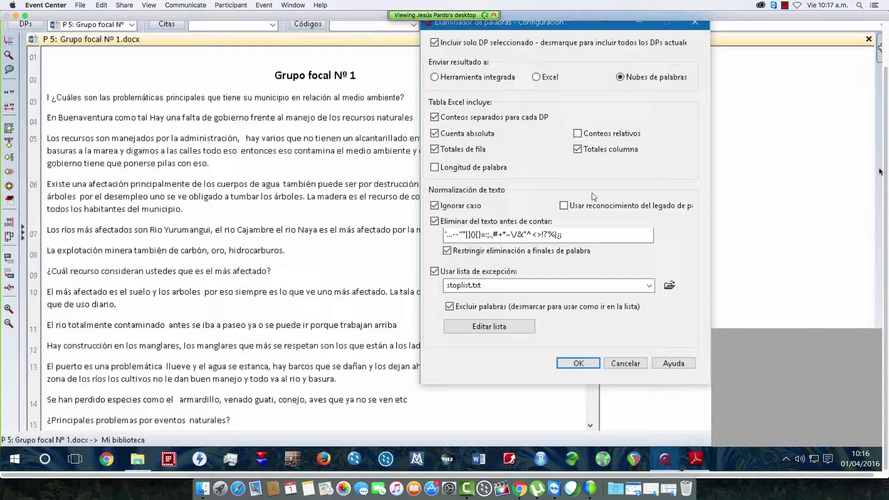
drag(497, 29, 550, 59)
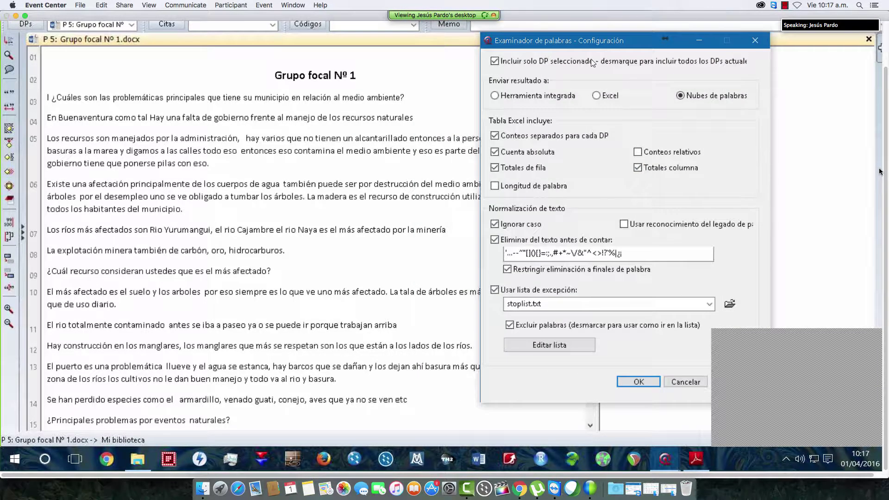
drag(503, 355, 504, 356)
click(453, 370)
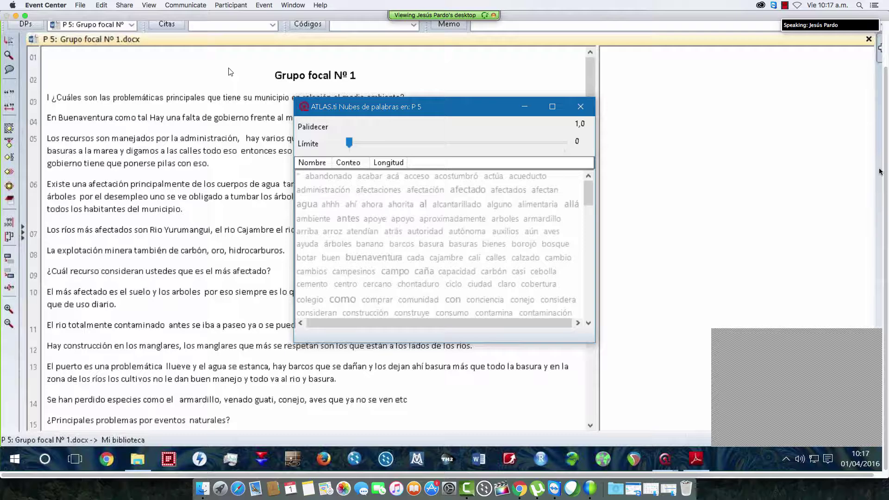
- Maximize the word cloud, examine which words stand out in the focus group document, and close the cloud
click(552, 107)
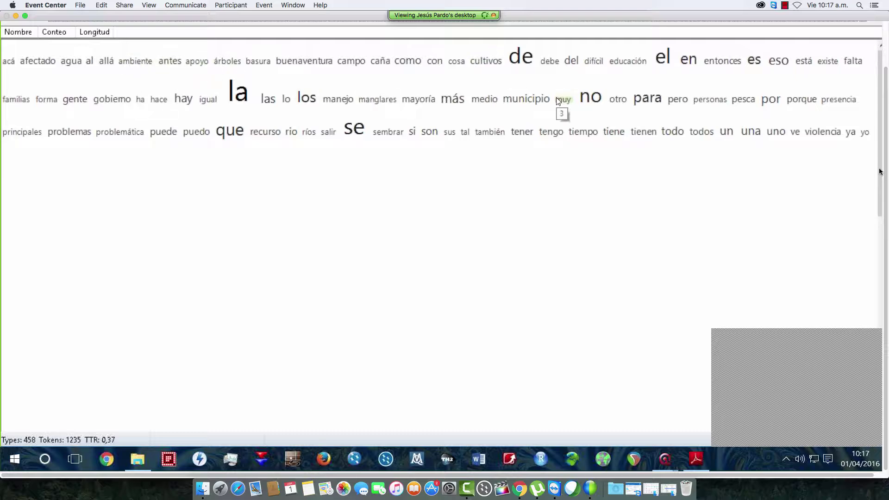
mouse_move(547, 100)
key(Escape)
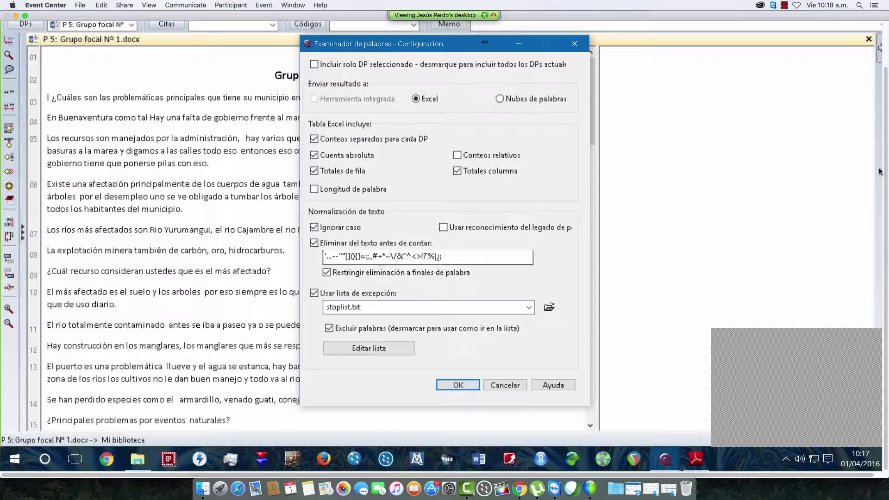
- Export the word counts of all primary documents to Excel, open the resulting table and look at columns P 1 to P 5
click(461, 388)
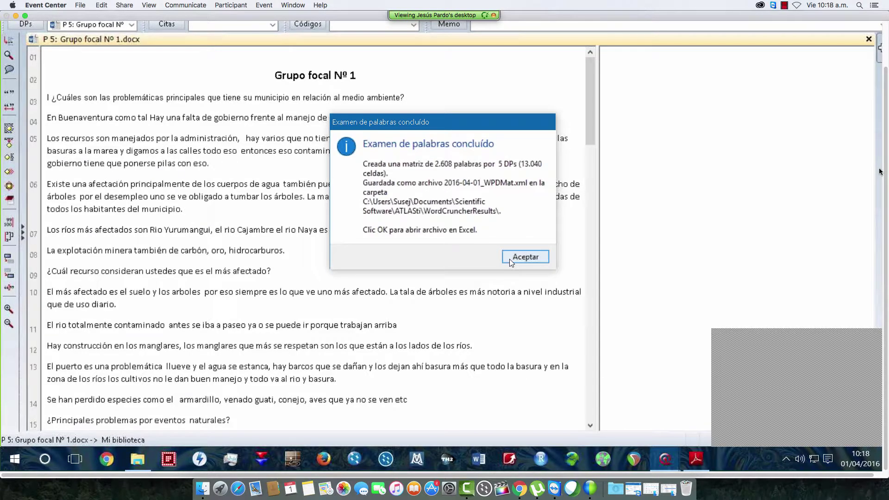
click(511, 258)
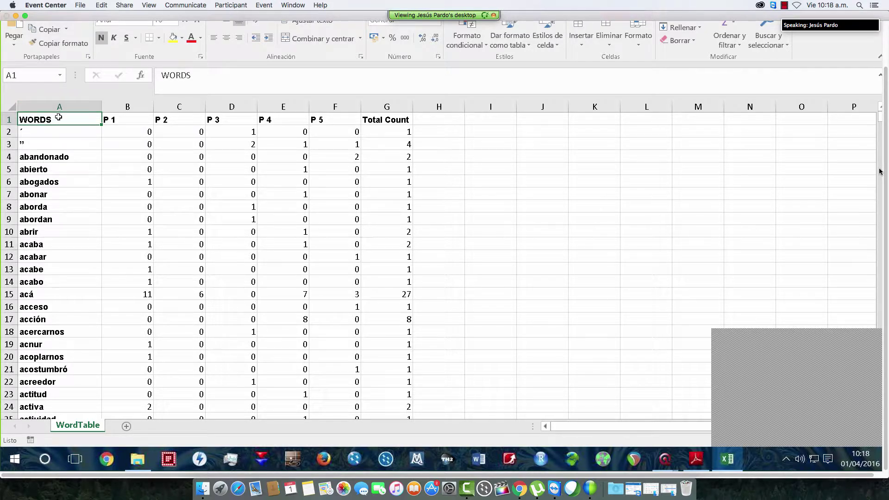
click(127, 106)
drag(129, 103, 336, 106)
click(134, 123)
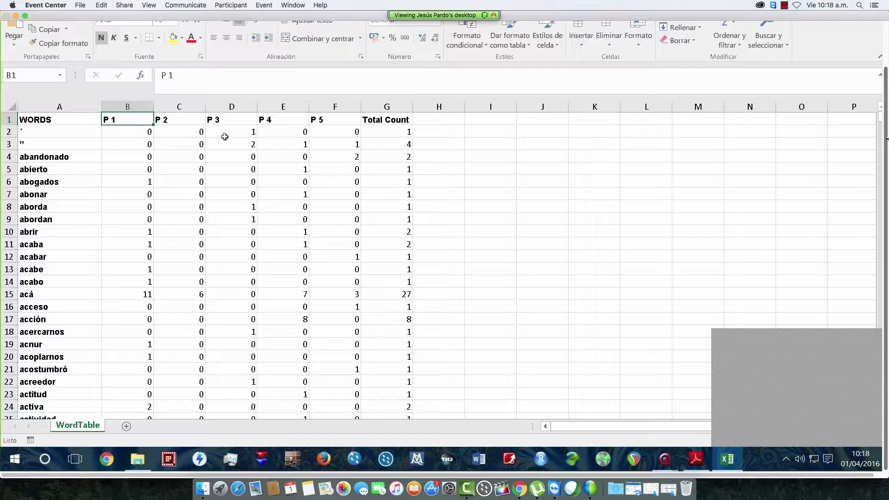
- Switch to ATLAS.ti to check which primary documents P 1 to P 5 stand for, and return to the Excel word table
key(alt+Tab)
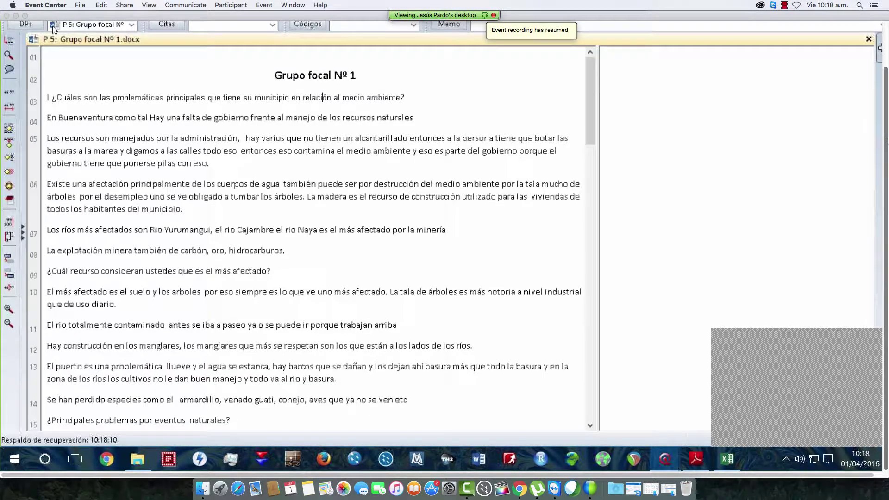
click(52, 26)
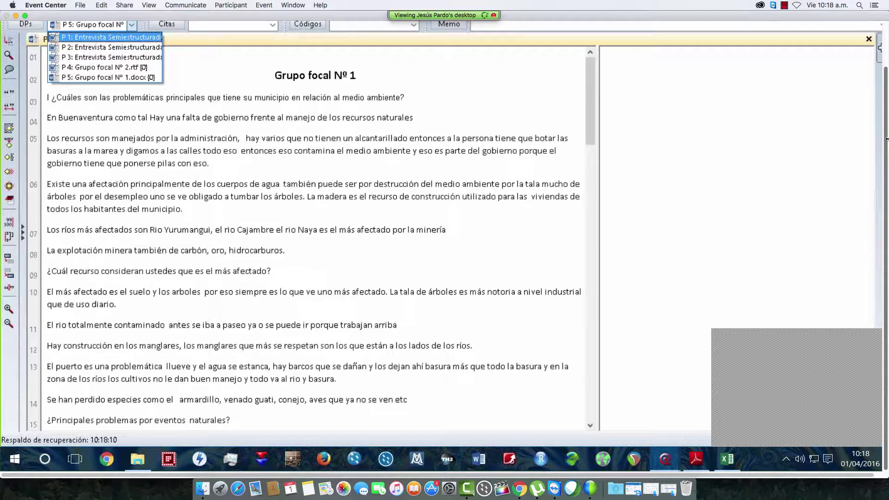
key(Escape)
key(alt+Tab)
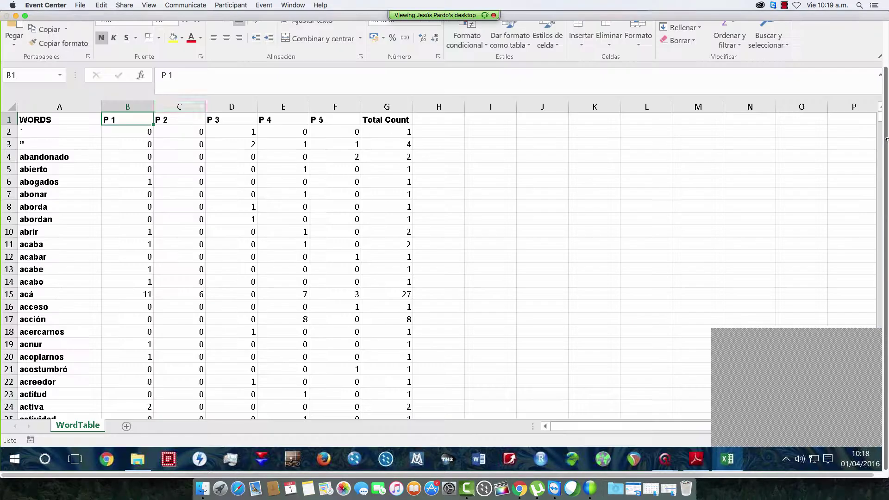
- Hide the per-document columns P 1 to P 5 so the words sit beside their Total Count
click(377, 119)
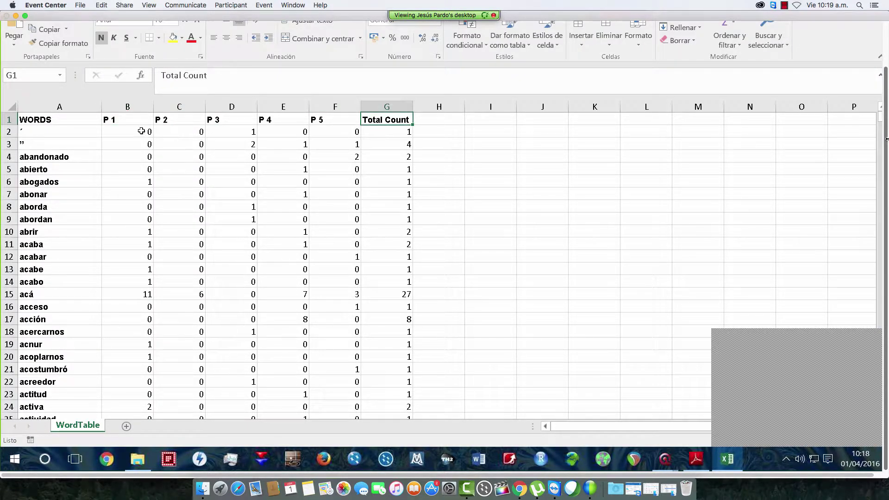
drag(142, 132, 357, 131)
drag(142, 102, 336, 105)
right_click(320, 107)
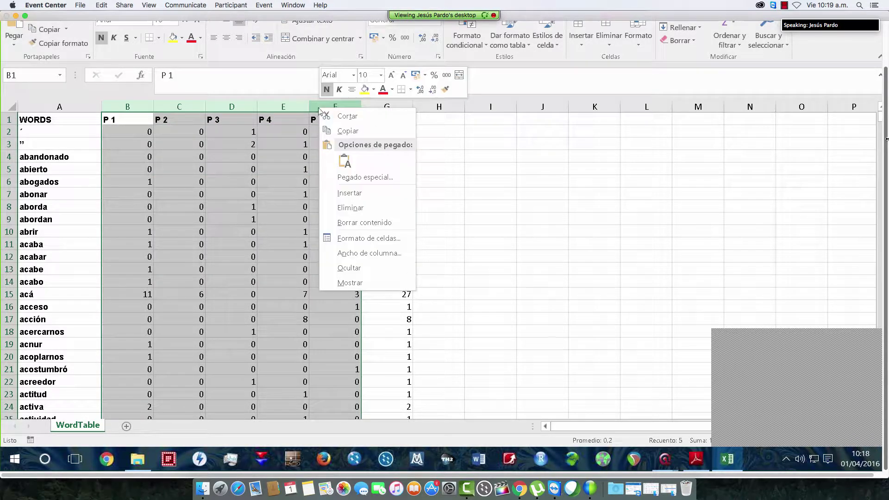
click(371, 268)
click(127, 121)
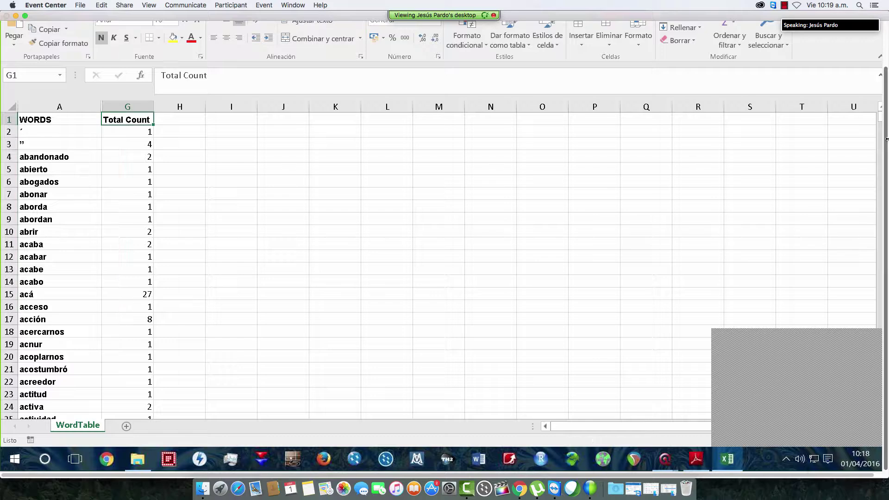
- Add filters to the header row and sort the table by Total Count from largest to smallest
click(730, 40)
click(648, 90)
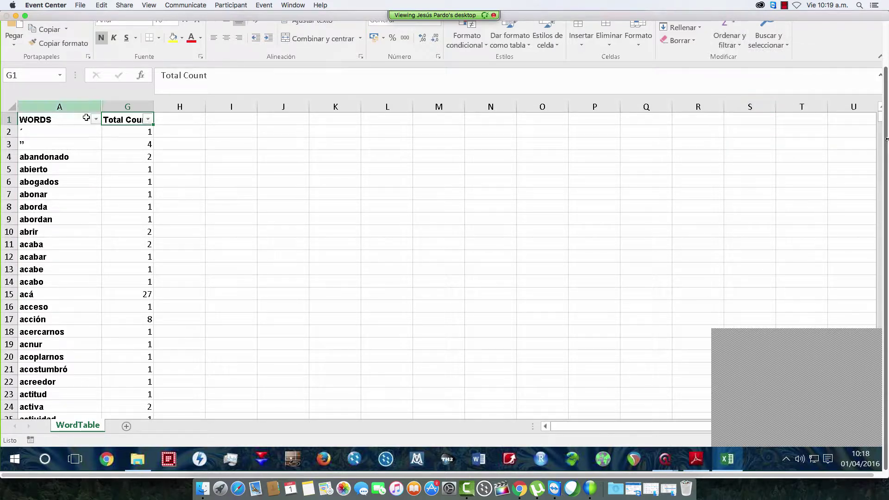
click(95, 120)
key(Escape)
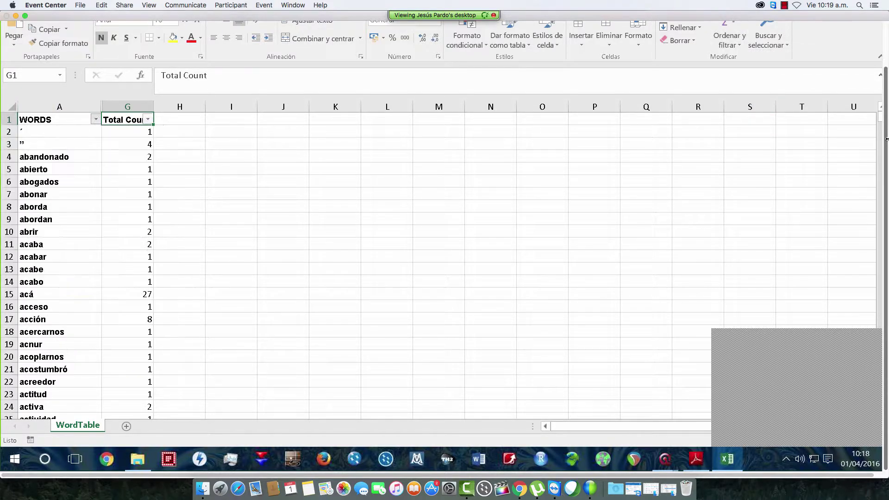
click(148, 119)
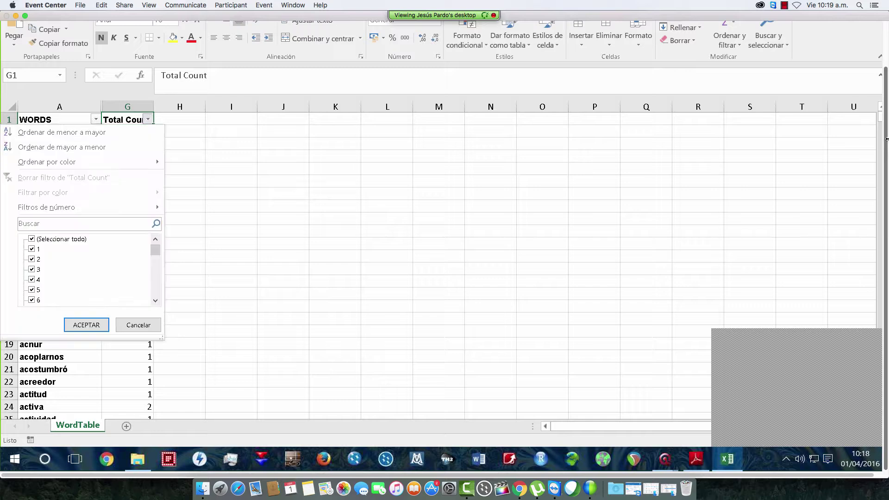
click(119, 146)
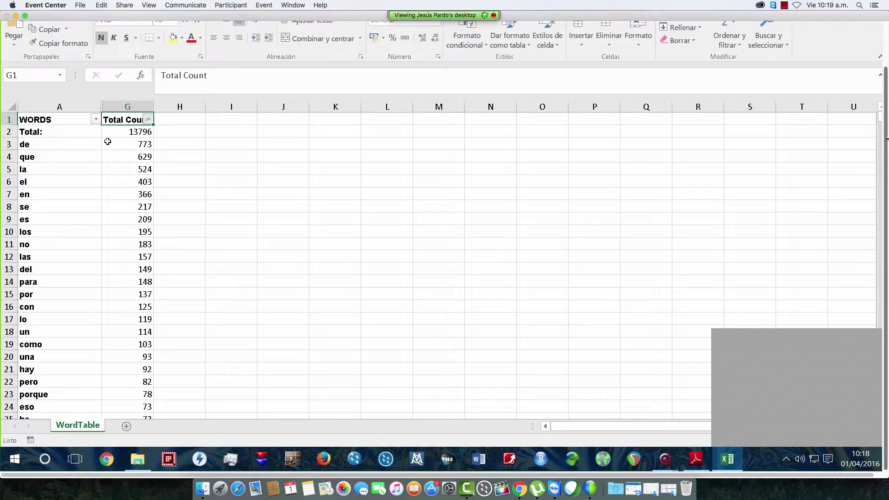
- Delete the Total row and the rows of filler words from "de" through "tenemos"
click(9, 131)
right_click(8, 132)
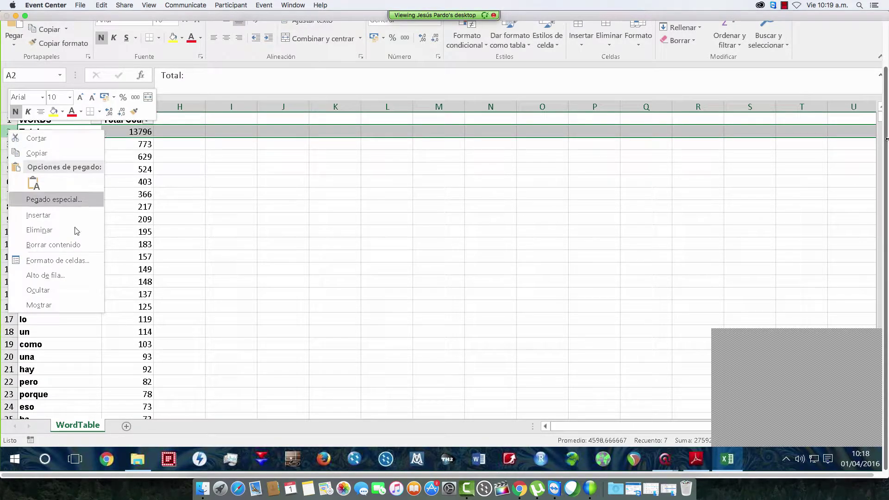
key(Escape)
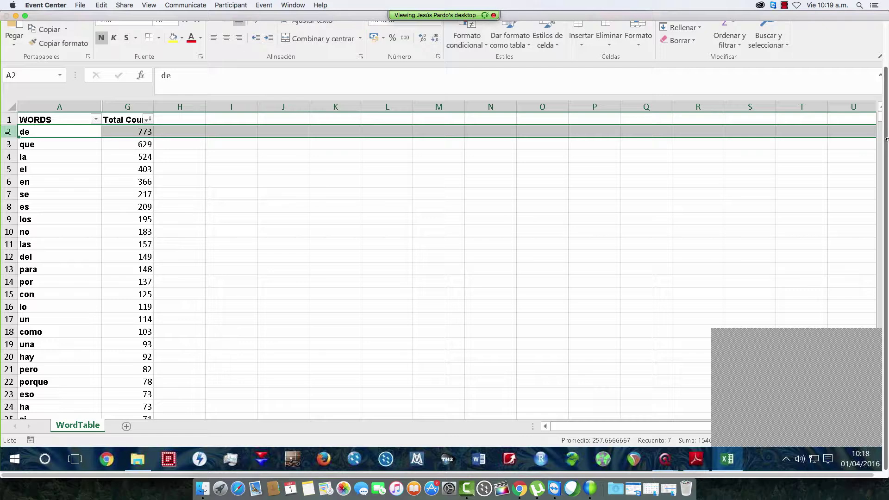
drag(8, 131, 5, 333)
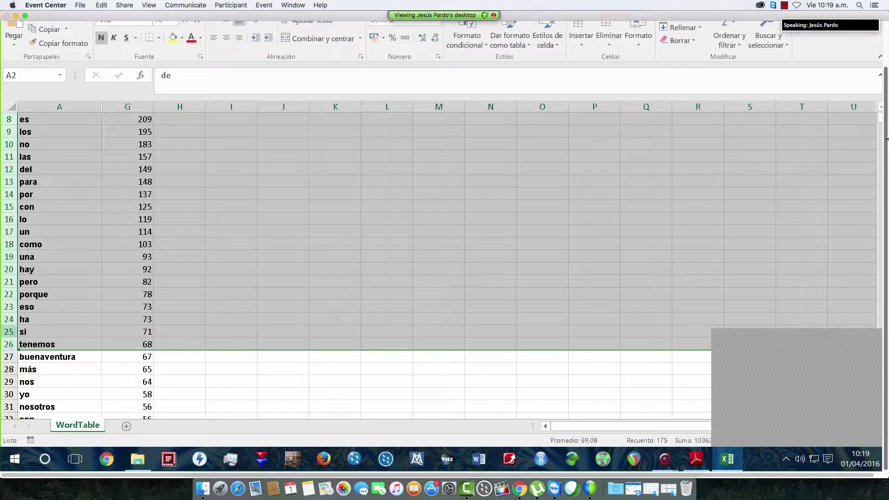
right_click(7, 330)
click(40, 248)
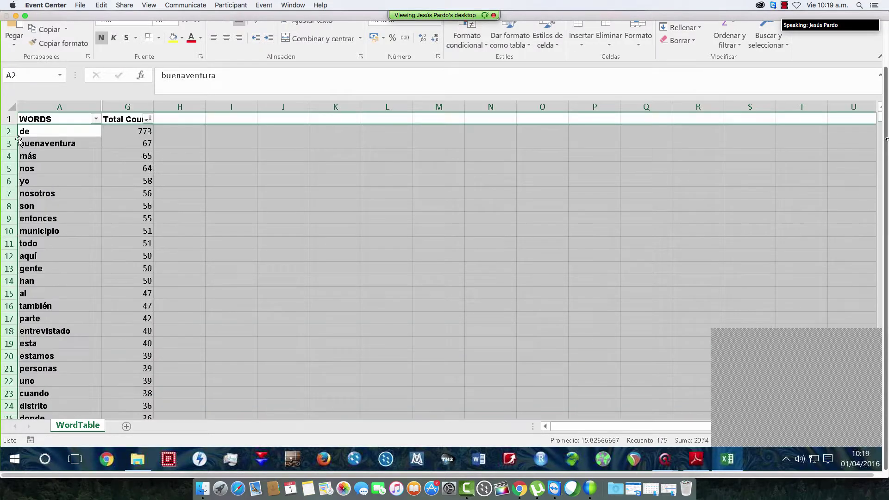
- Delete the rows from "más" through "entonces" and from "todo" through "me", keeping "municipio"
drag(8, 144, 4, 207)
right_click(7, 186)
click(42, 284)
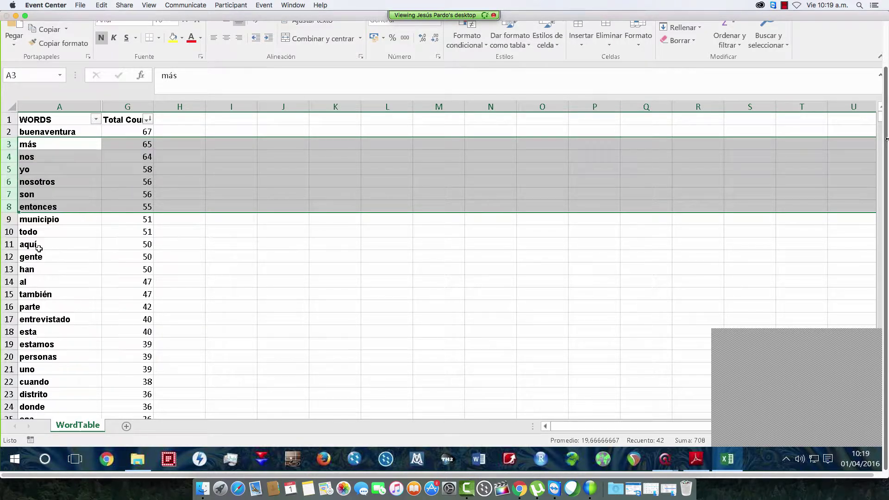
drag(8, 156, 3, 357)
right_click(11, 302)
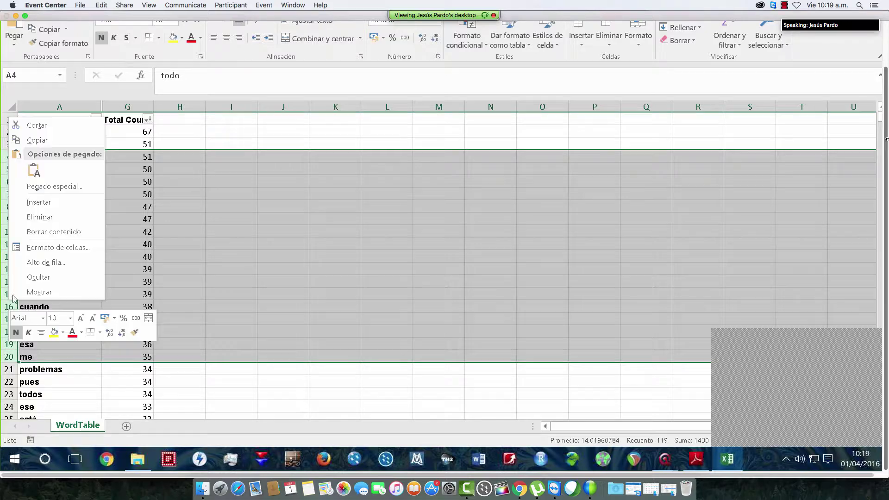
click(45, 218)
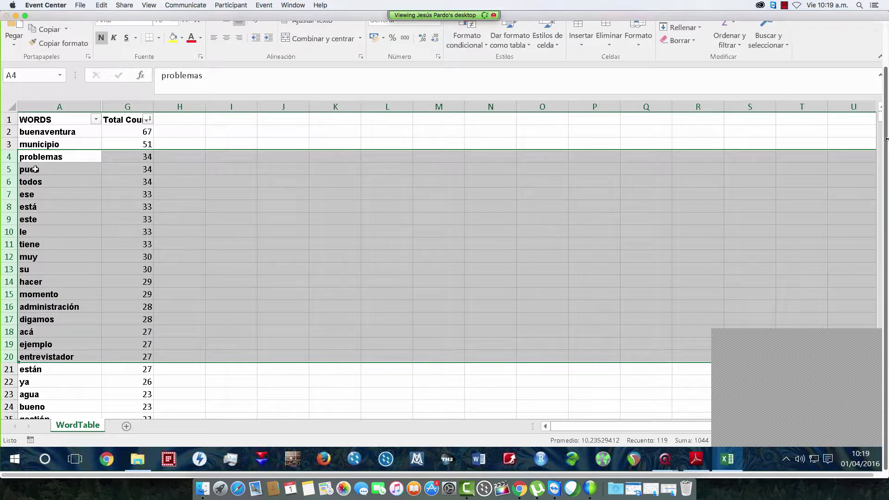
- Delete the rows from "pues" through "momento" and from "digamos" through "ya", keeping "problemas" and "administración"
click(10, 170)
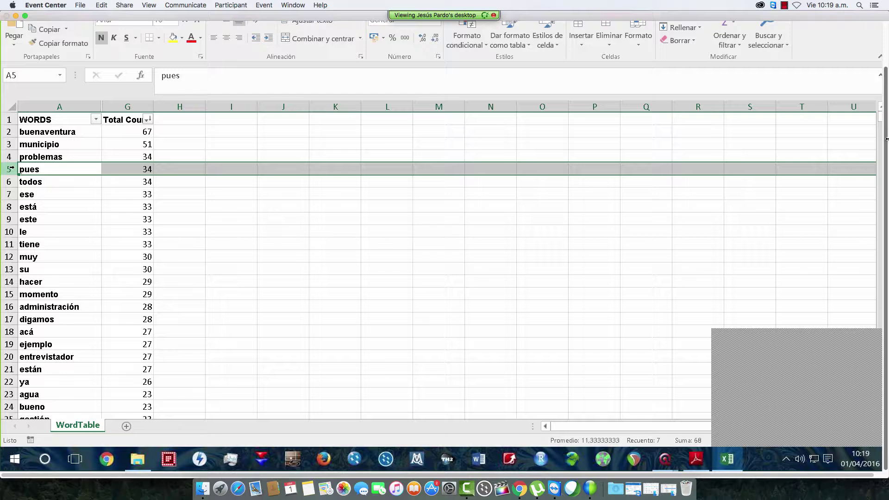
drag(10, 168, 6, 288)
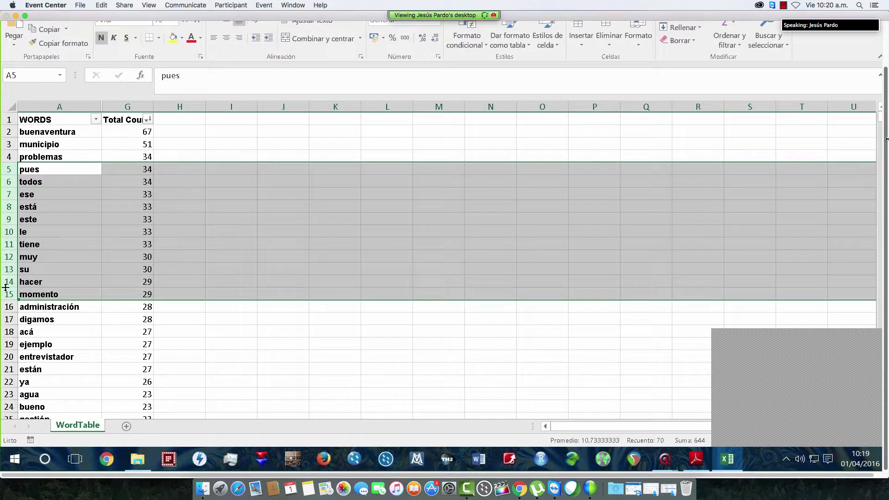
right_click(5, 288)
click(51, 207)
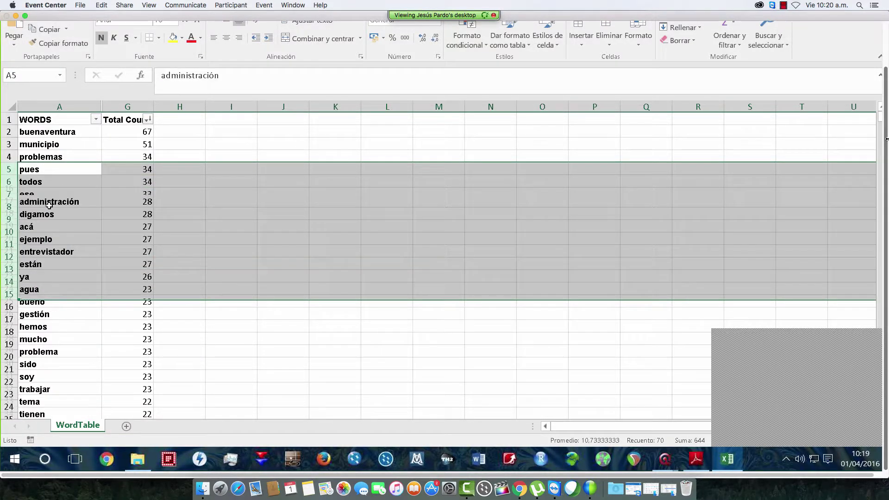
click(8, 182)
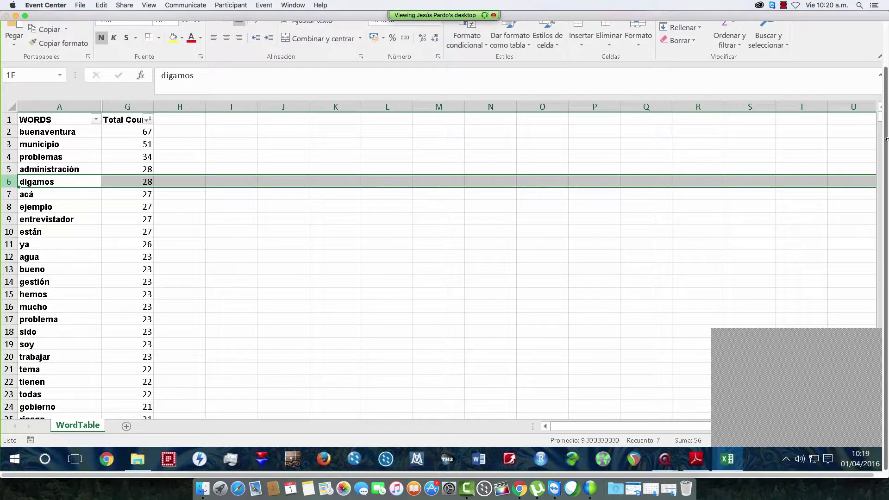
drag(11, 181, 9, 237)
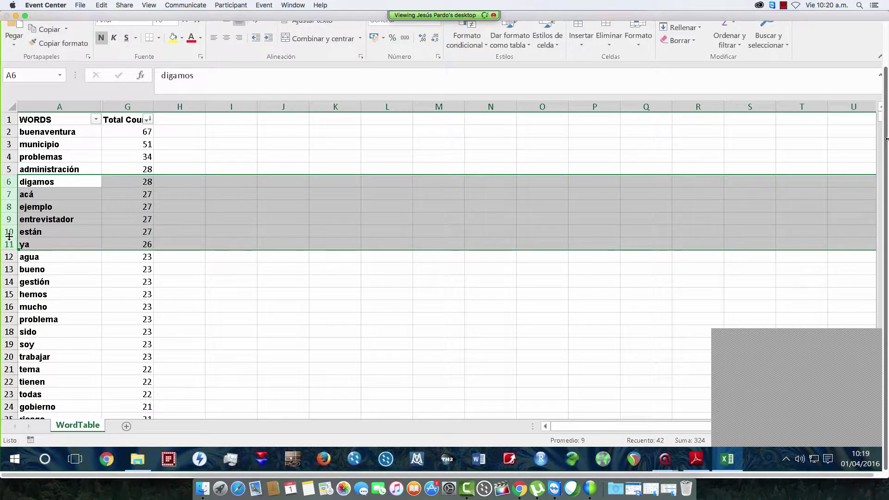
right_click(9, 236)
click(32, 335)
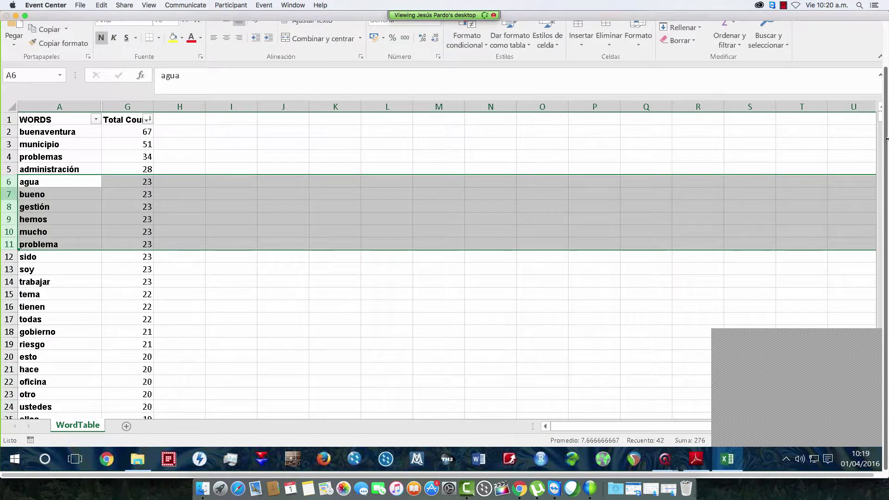
- Delete the row for the word "bueno", keeping "agua" and "gestión"
drag(8, 194, 11, 231)
click(10, 194)
right_click(11, 195)
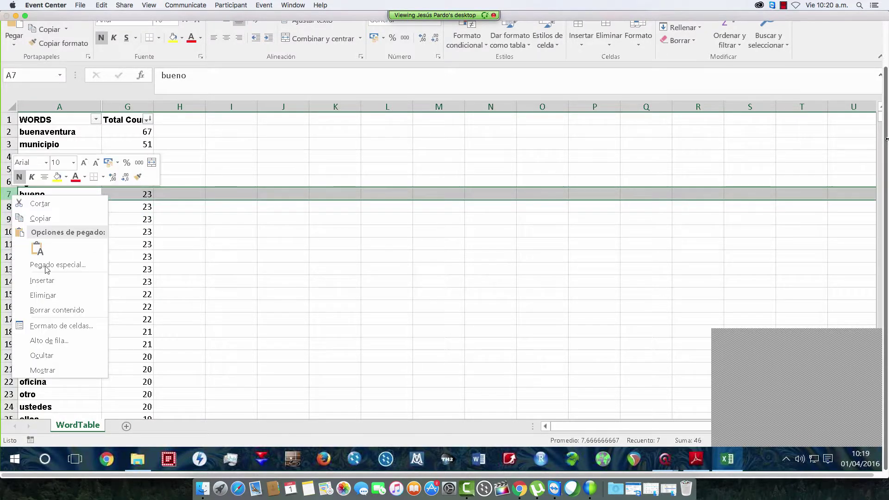
click(57, 302)
drag(9, 207, 10, 218)
right_click(11, 218)
key(Escape)
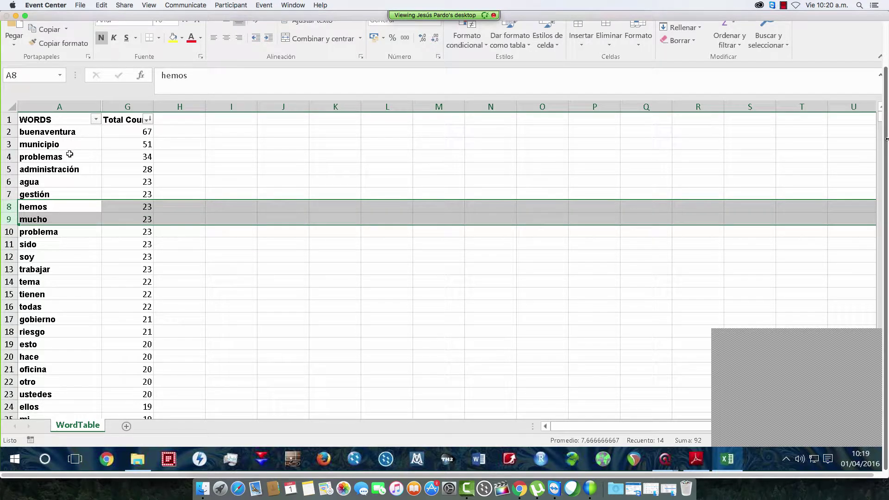
click(70, 231)
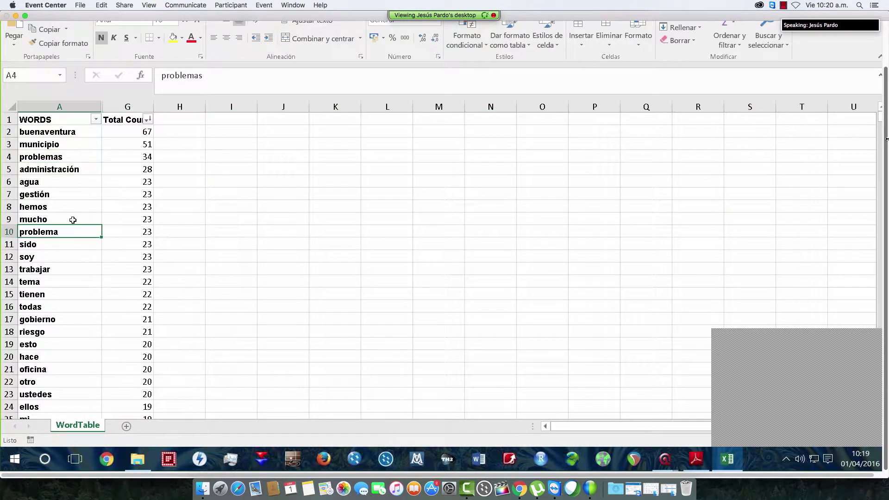
- Delete the rows from "hemos" through "soy", keeping "gestión" and "trabajar"
click(79, 158)
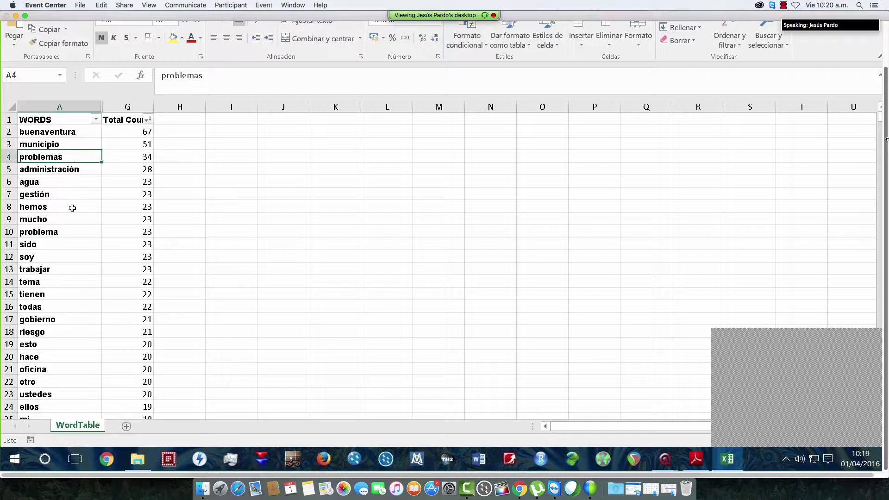
click(72, 234)
click(73, 159)
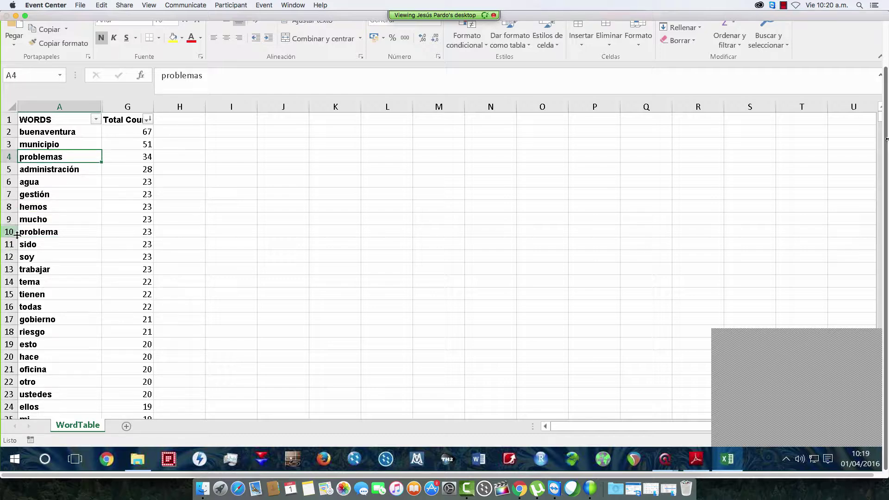
click(12, 204)
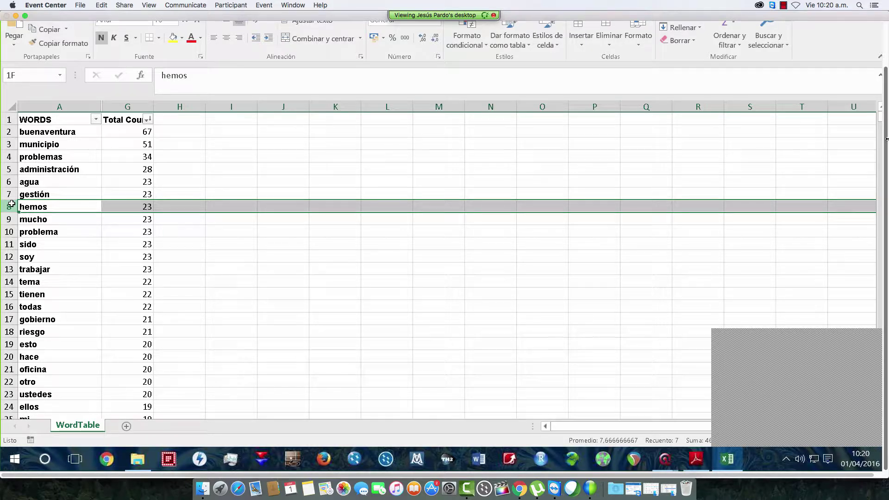
drag(12, 204, 9, 257)
right_click(9, 257)
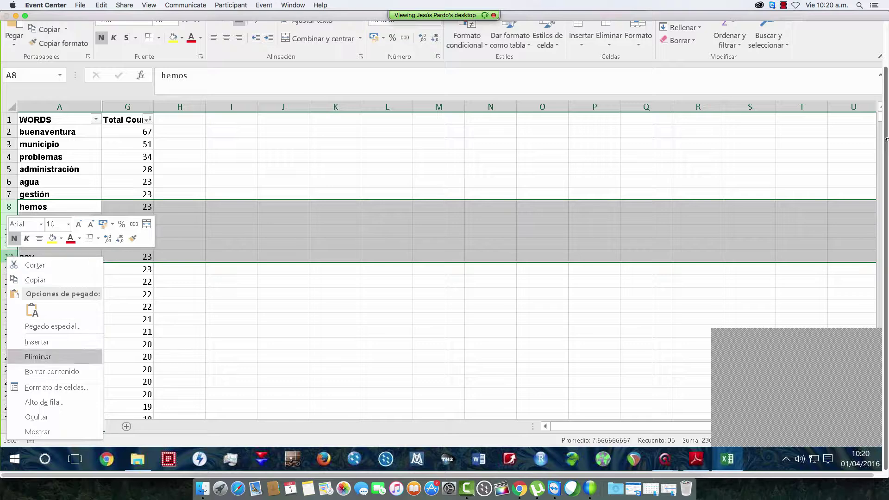
click(51, 357)
- Delete the rows from "tema" through "todas" and from "esto" down to just above "comunidad", keeping "gobierno" and "riesgo"
drag(9, 219, 9, 247)
right_click(9, 245)
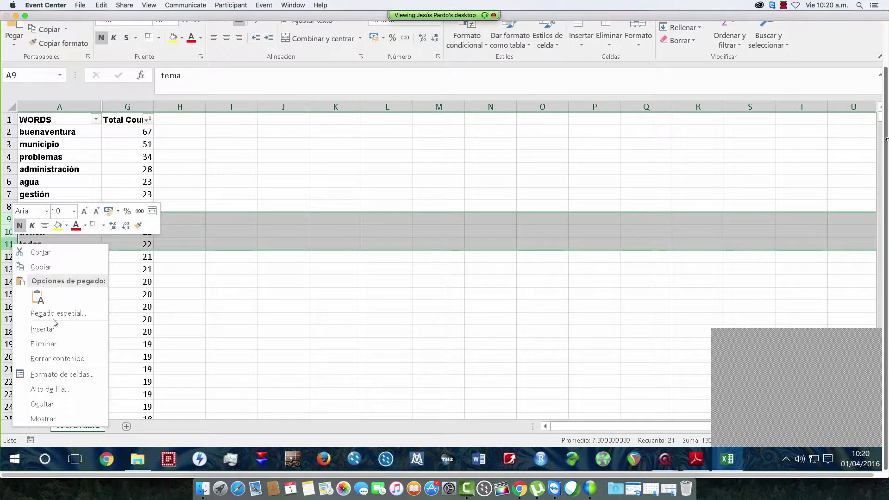
click(56, 343)
drag(9, 244, 8, 373)
right_click(6, 331)
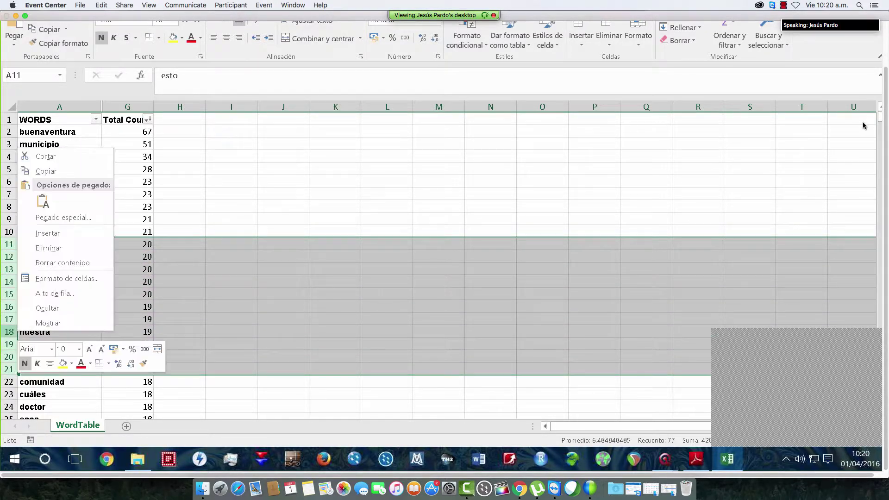
click(55, 247)
click(55, 252)
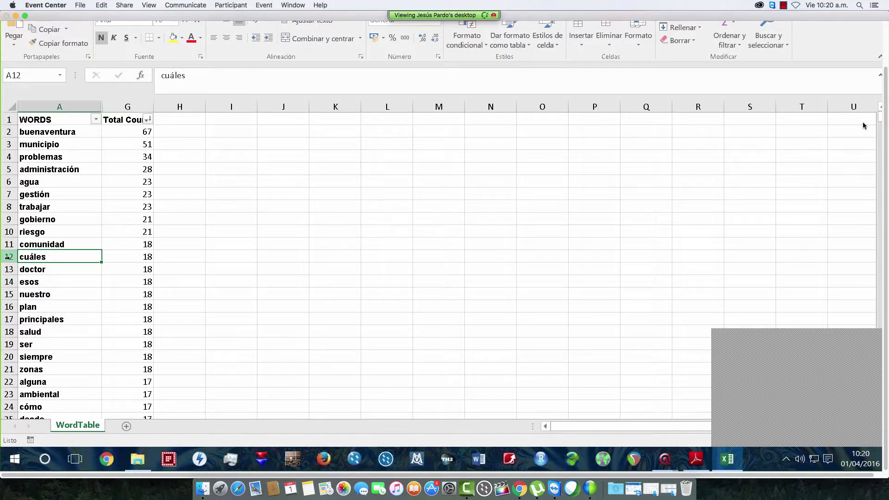
- Delete the rows from "cuáles" through "principales", keeping "comunidad" and "salud"
drag(9, 257, 2, 384)
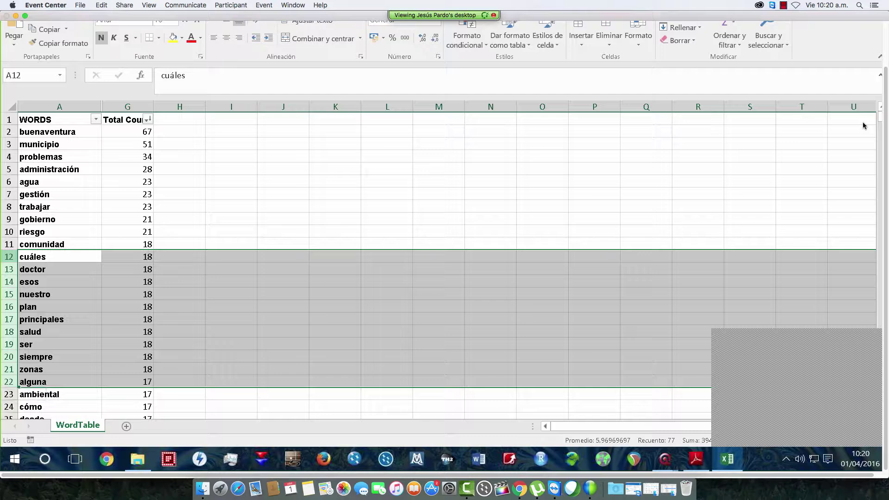
right_click(4, 362)
click(28, 273)
drag(9, 257, 10, 314)
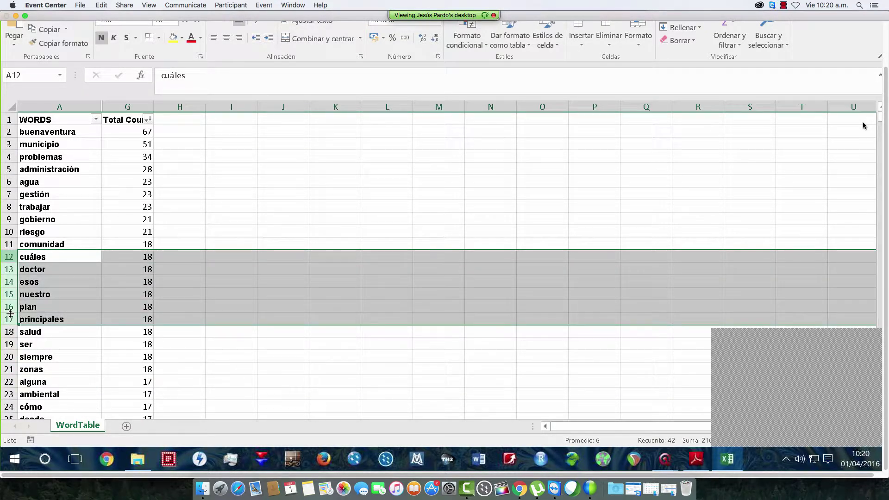
right_click(11, 314)
click(33, 234)
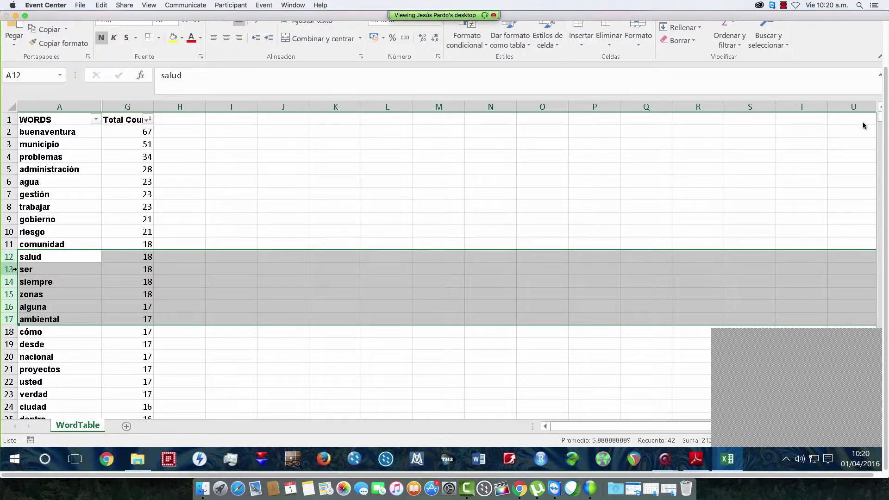
- Delete the rows from "ser" through "alguna" and from "cómo" through "nacional", keeping "ambiental"
click(11, 269)
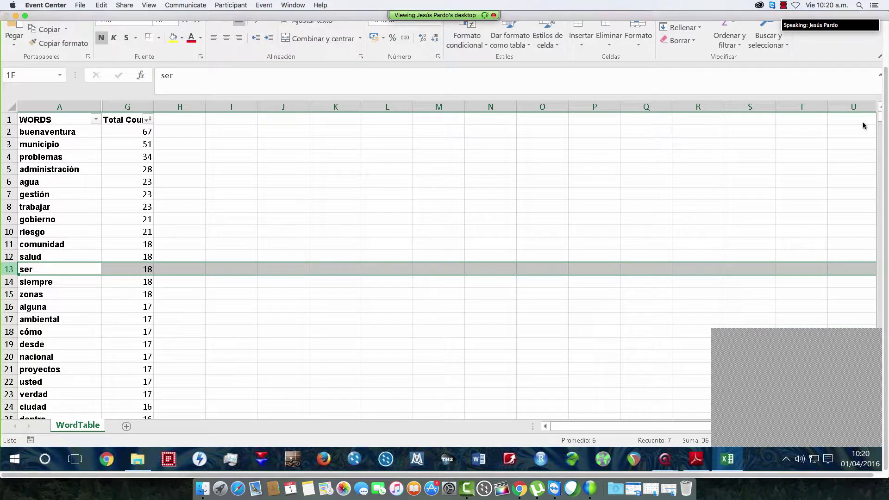
drag(12, 277, 9, 307)
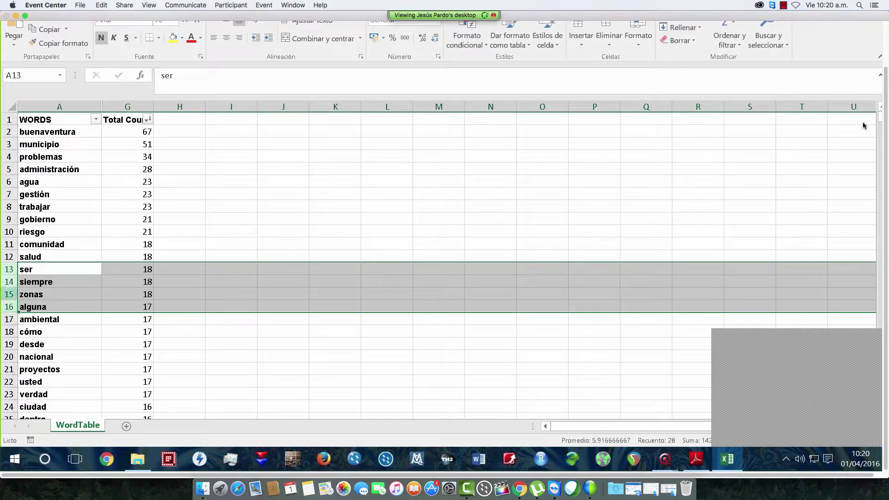
right_click(9, 301)
click(55, 211)
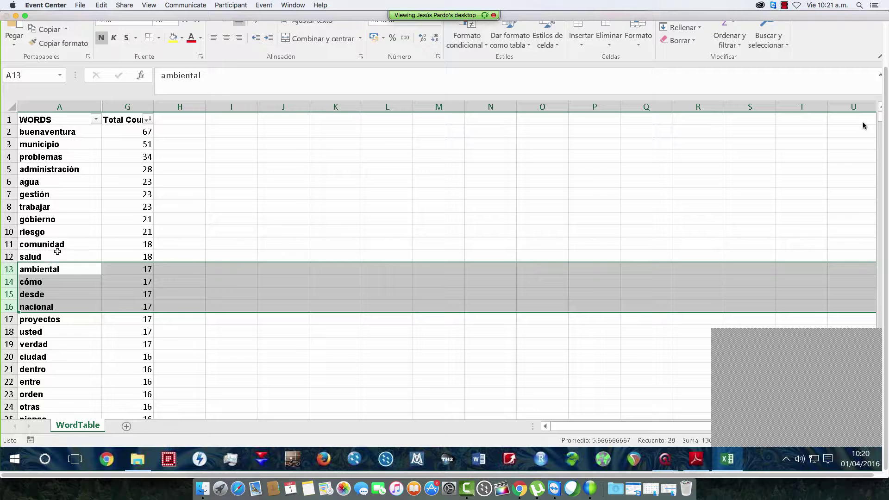
click(50, 283)
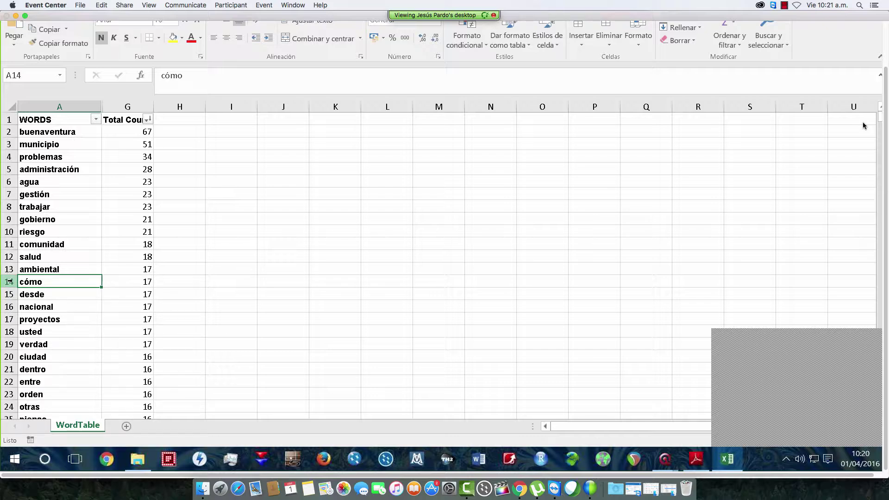
drag(9, 281, 3, 308)
right_click(8, 297)
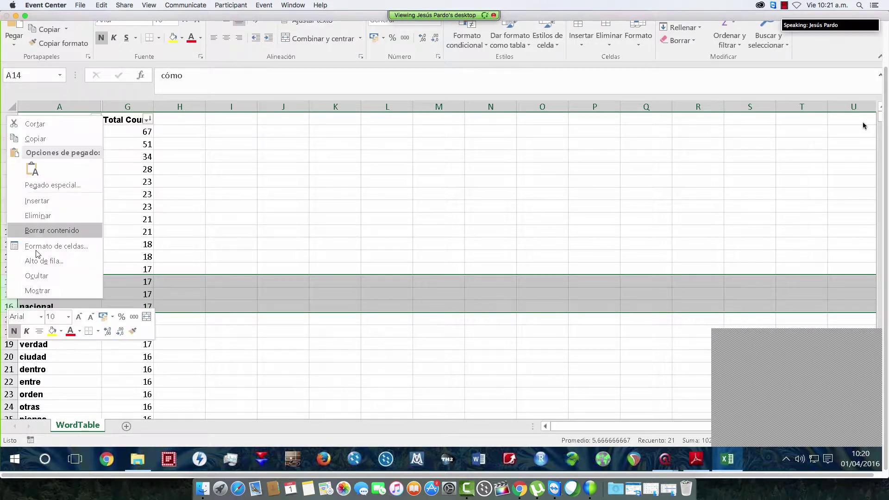
click(38, 216)
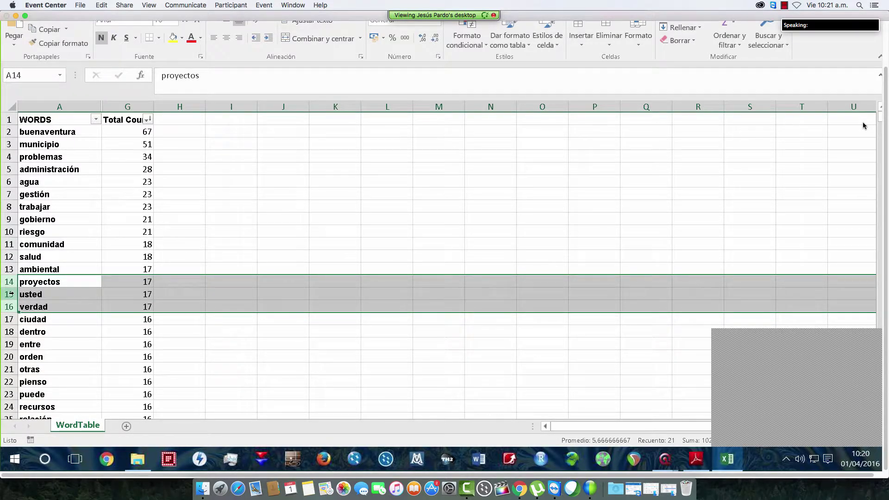
- Delete the rows from "usted" through "puede" and the rows for "relación" and "secretaría", keeping "proyectos" and "recursos"
drag(9, 294, 4, 394)
right_click(4, 394)
key(Escape)
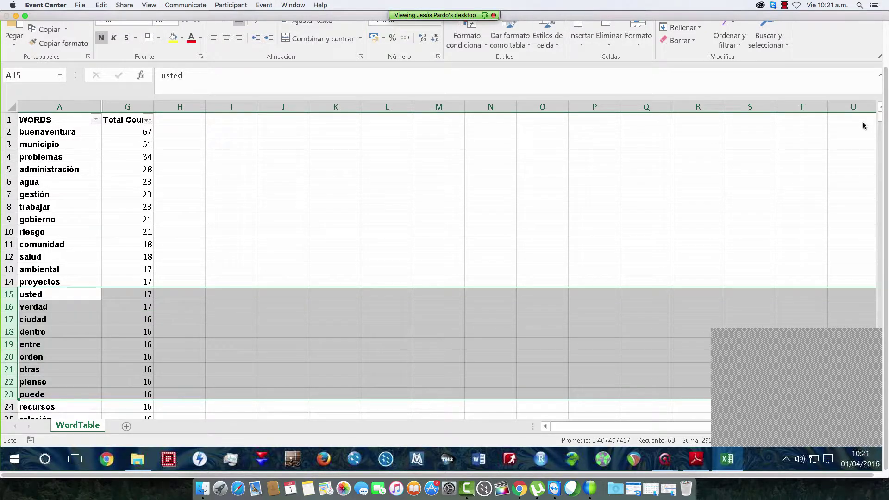
key(ctrl+minus)
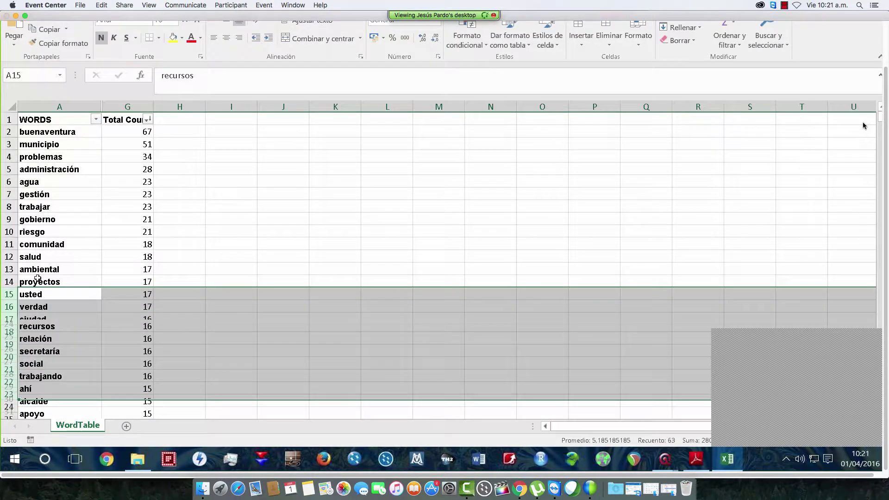
drag(9, 307, 8, 320)
right_click(9, 320)
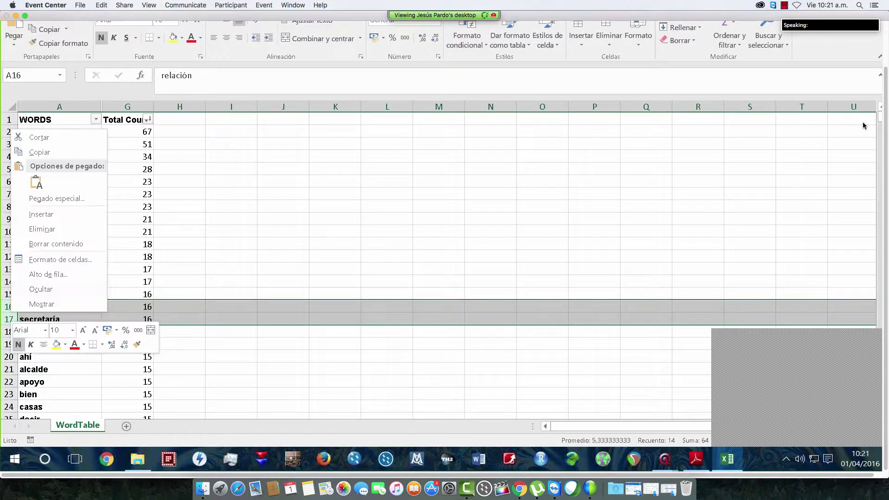
click(42, 229)
- Clear all words and counts from "trabajando" down to the last row of the table
key(Down)
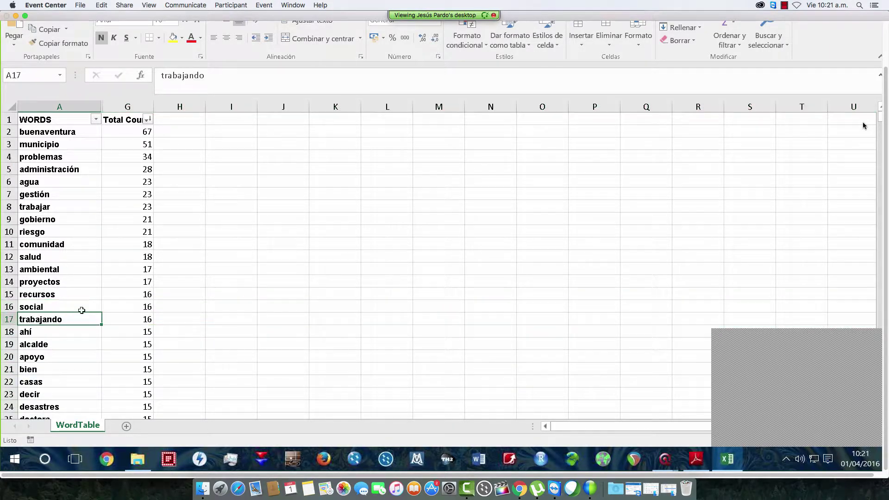
key(shift+Right)
key(ctrl+shift+Down)
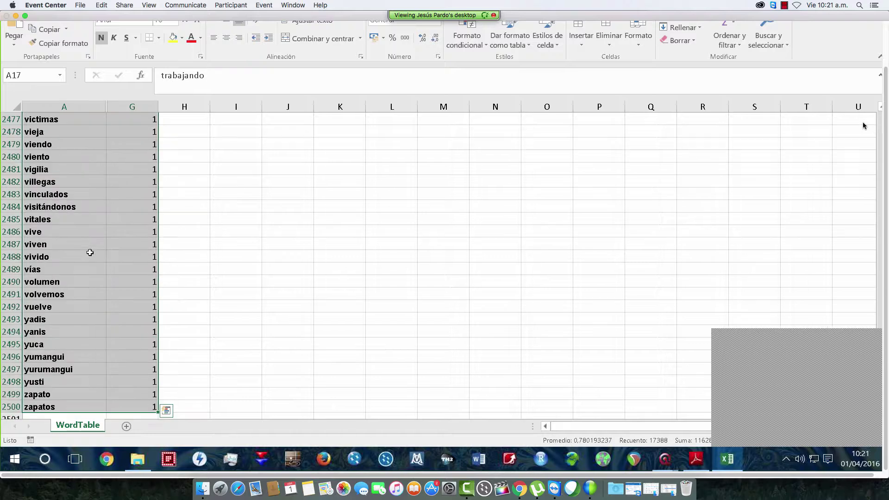
key(Delete)
- Sort the remaining table alphabetically from A to Z by the WORDS column
key(ctrl+Home)
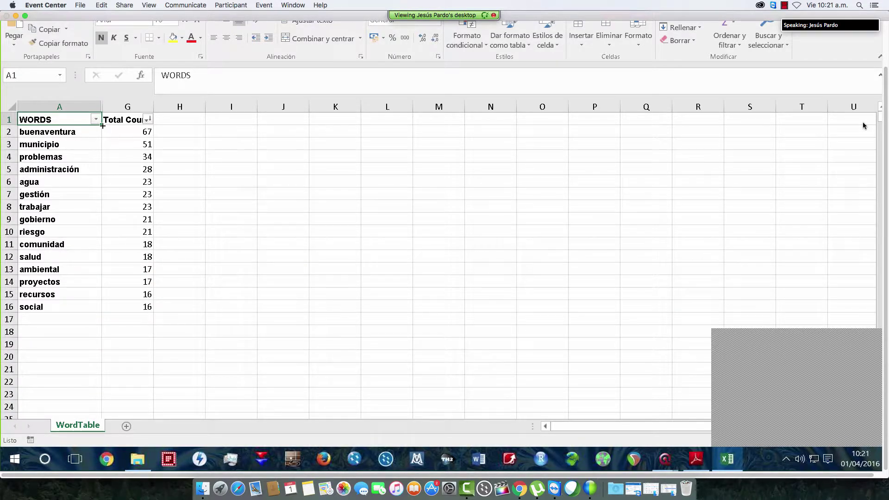
click(95, 119)
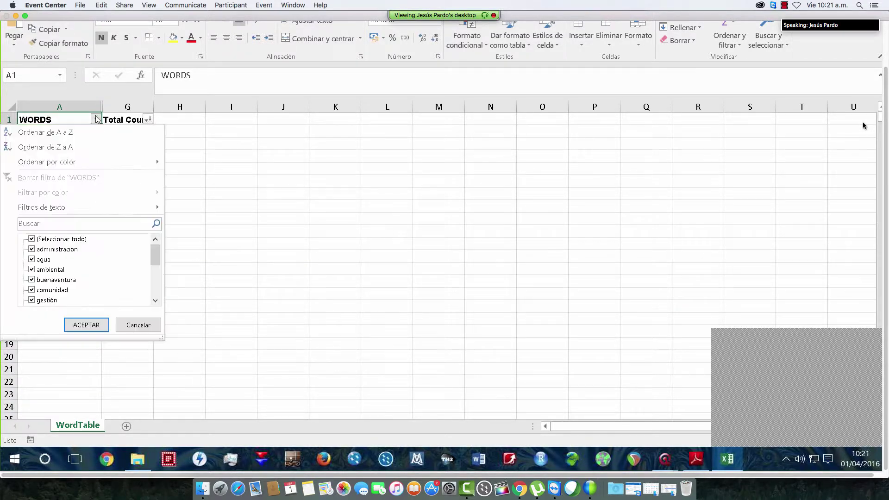
click(81, 139)
- Insert the recommended clustered column chart from the words and total counts in rows 1 to 16
drag(74, 123, 131, 307)
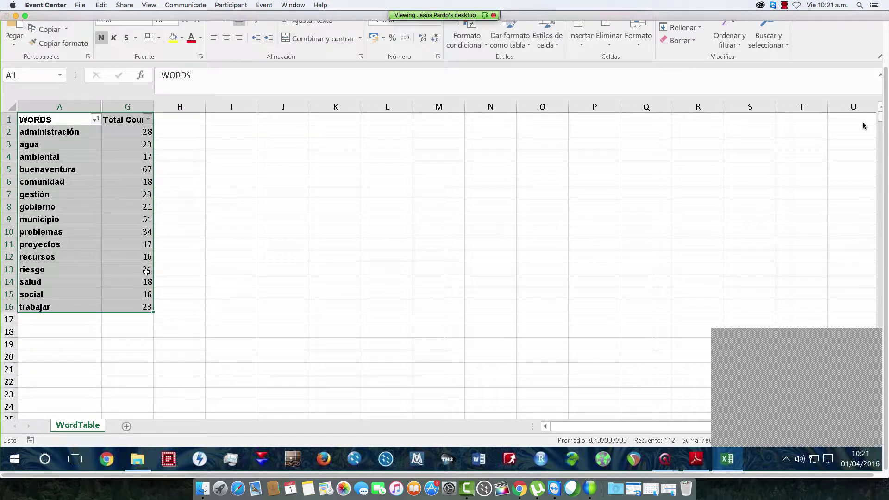
click(195, 16)
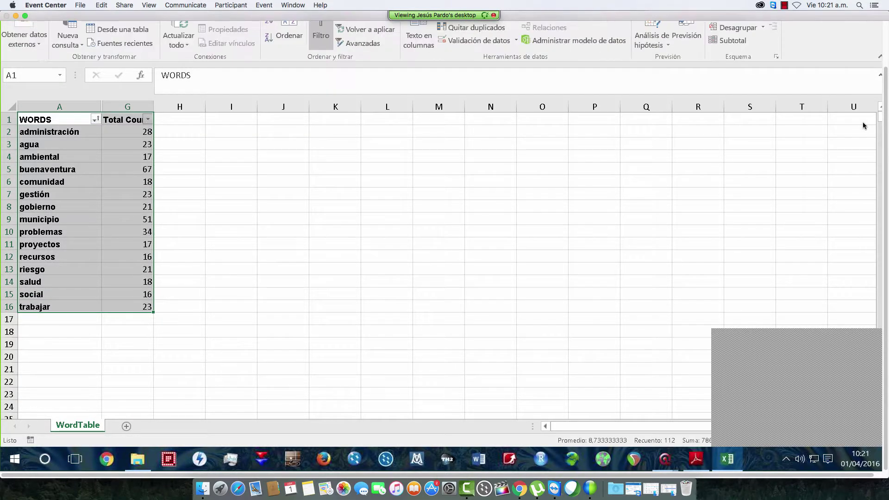
click(74, 16)
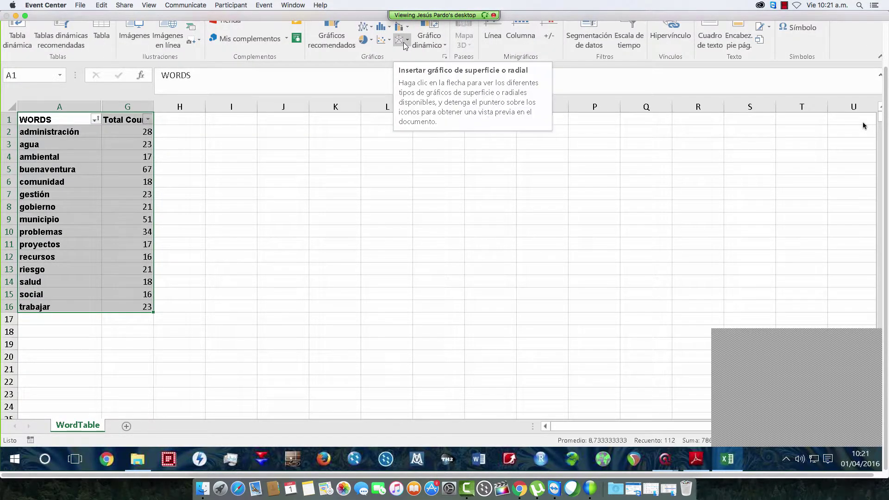
click(381, 26)
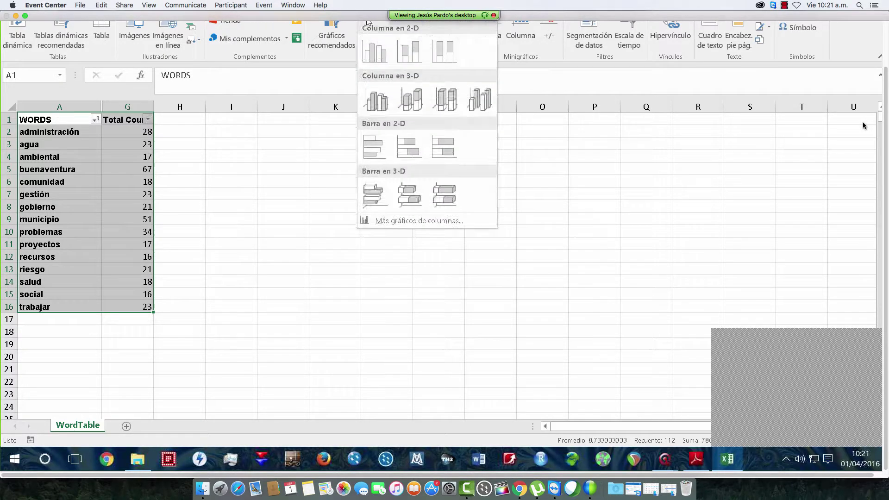
click(331, 37)
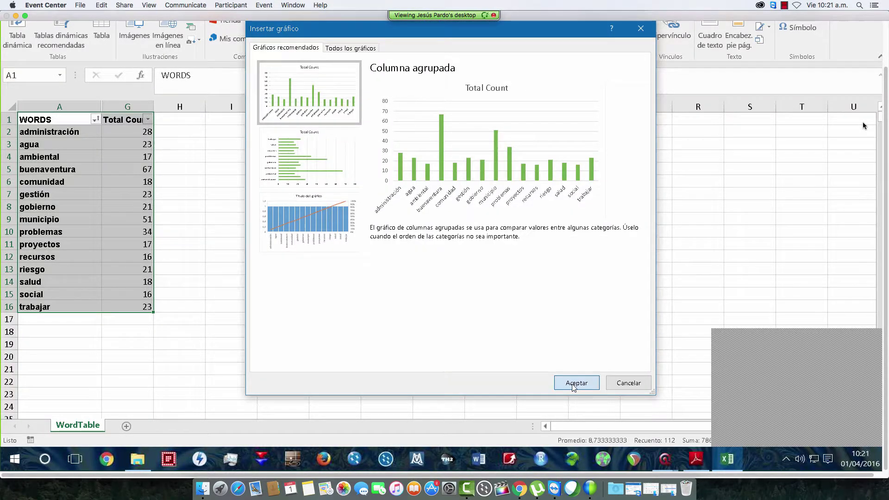
click(577, 384)
- Remove the chart's title and enlarge the chart to span about columns H to Q
click(428, 196)
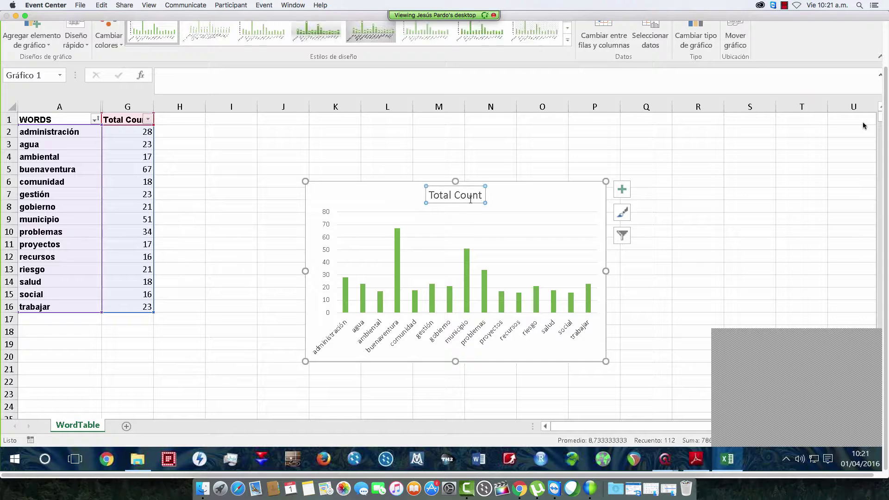
key(Delete)
click(400, 203)
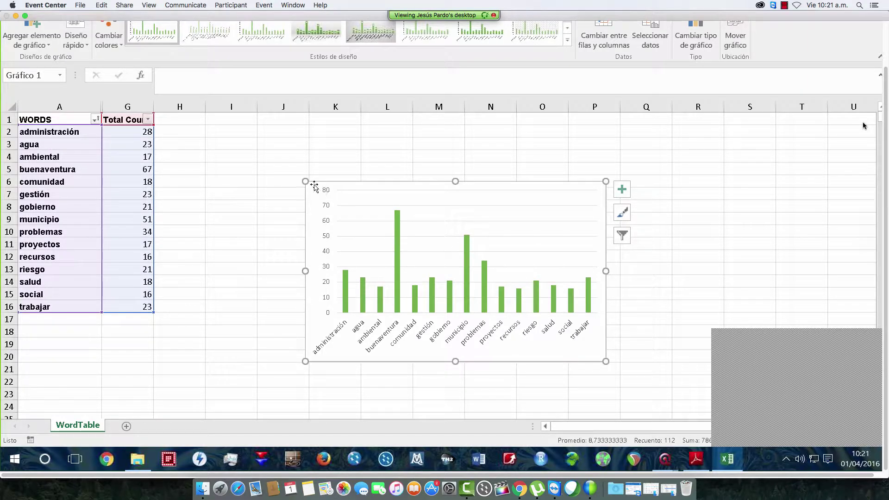
drag(306, 182, 187, 159)
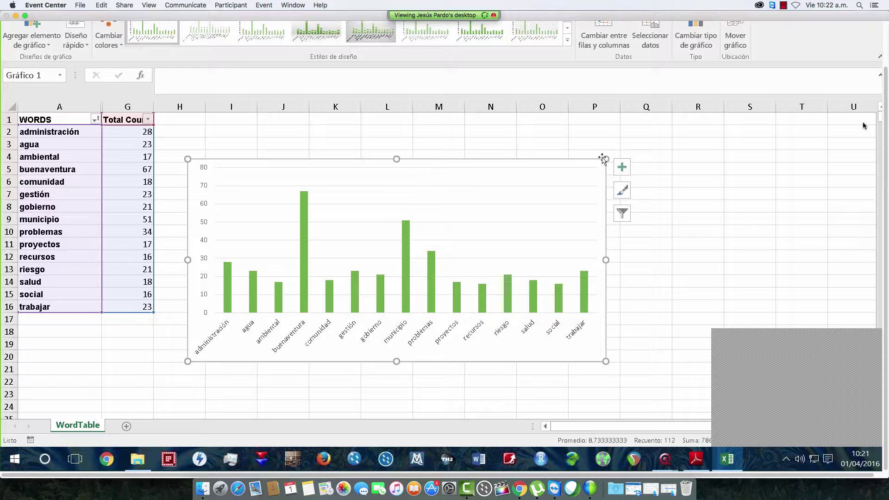
drag(607, 159, 628, 155)
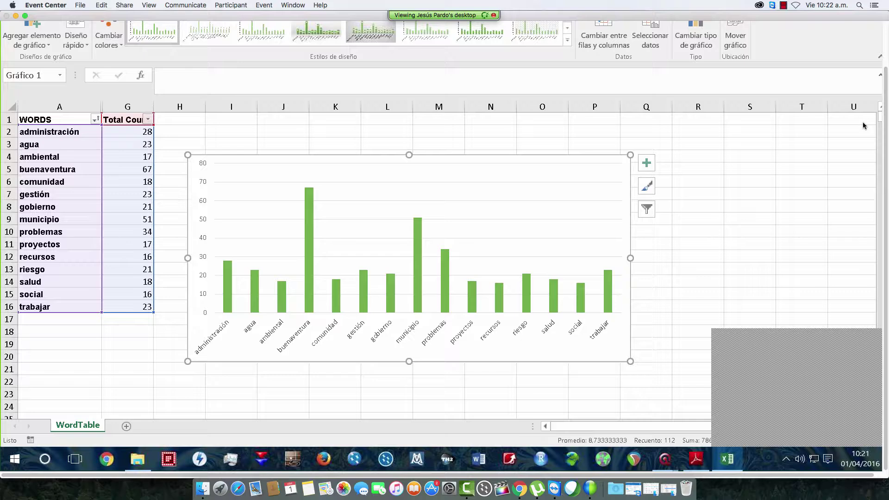
- Change the column chart of word counts to a plain Radial chart
click(686, 36)
click(292, 228)
click(280, 205)
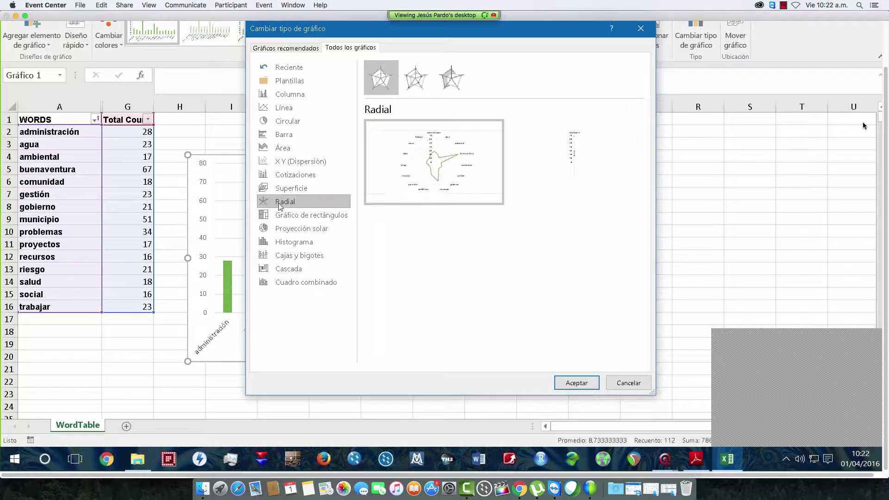
click(566, 381)
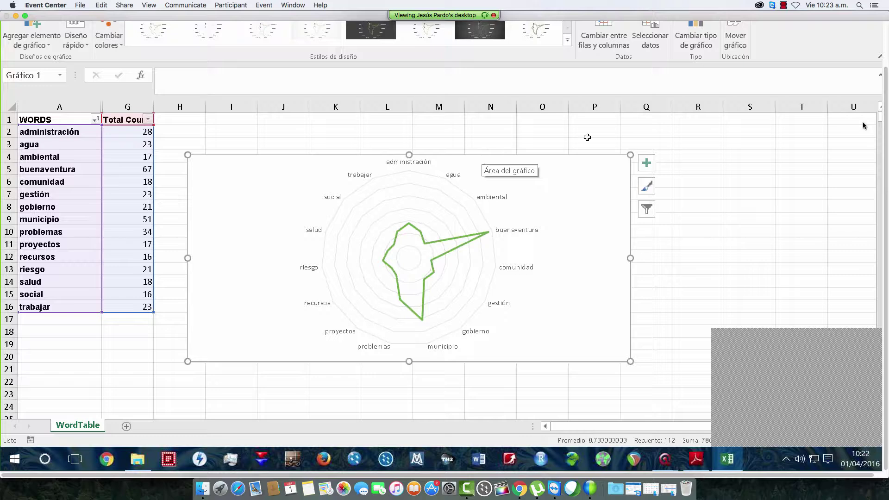
- Switch to the PDF presentation in Adobe Acrobat to view the slide on coding and code organization, and return to the Excel chart
mouse_move(700, 463)
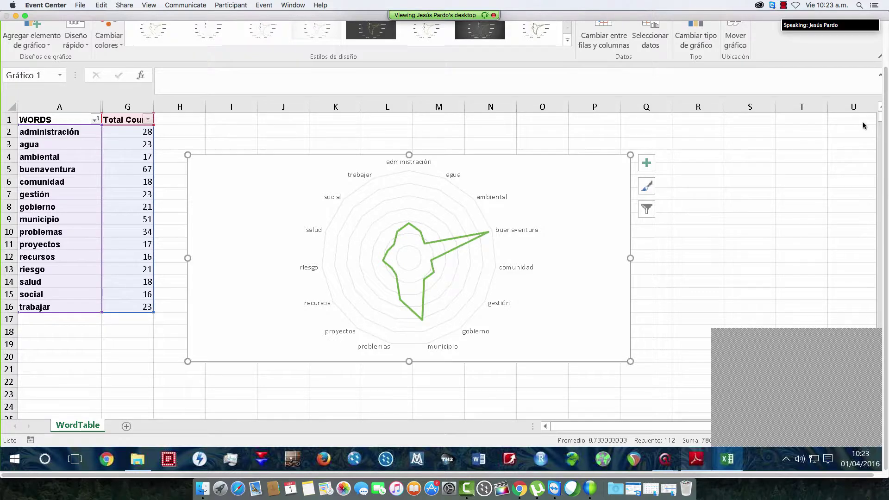
click(697, 459)
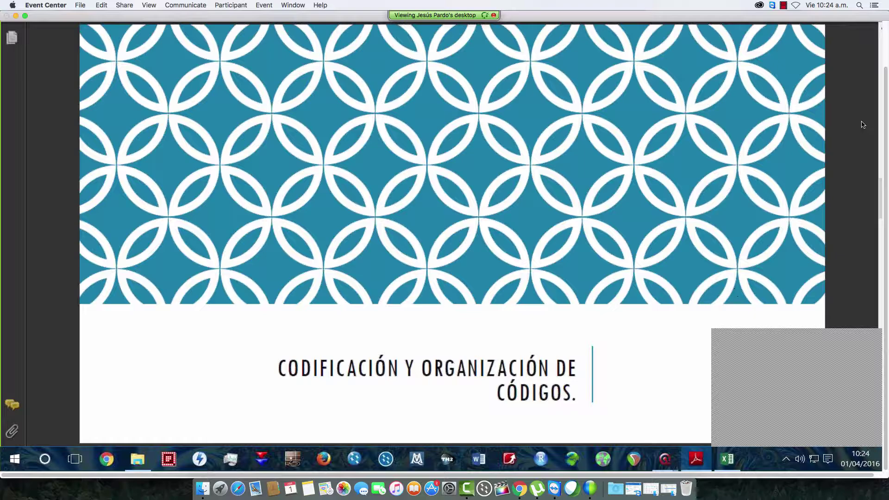
click(720, 468)
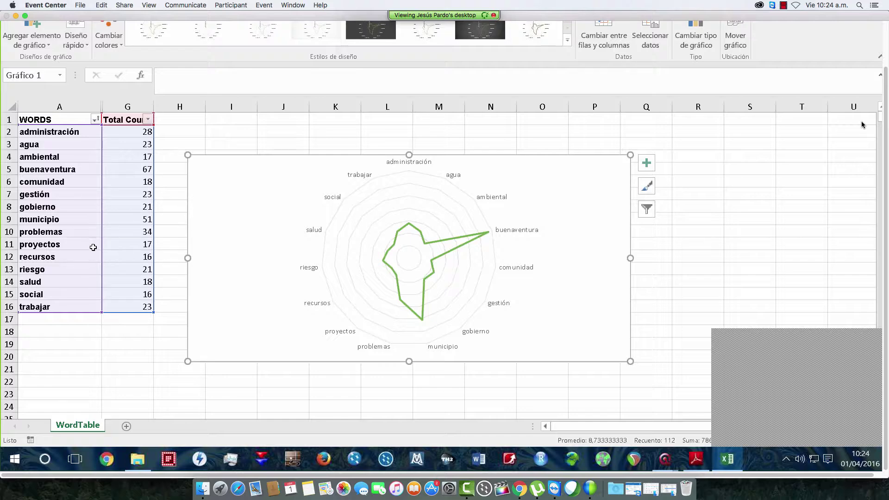
- Switch to the Presentación folder in File Explorer and bring up the file options for CATEGORÍAS.cod
mouse_move(149, 457)
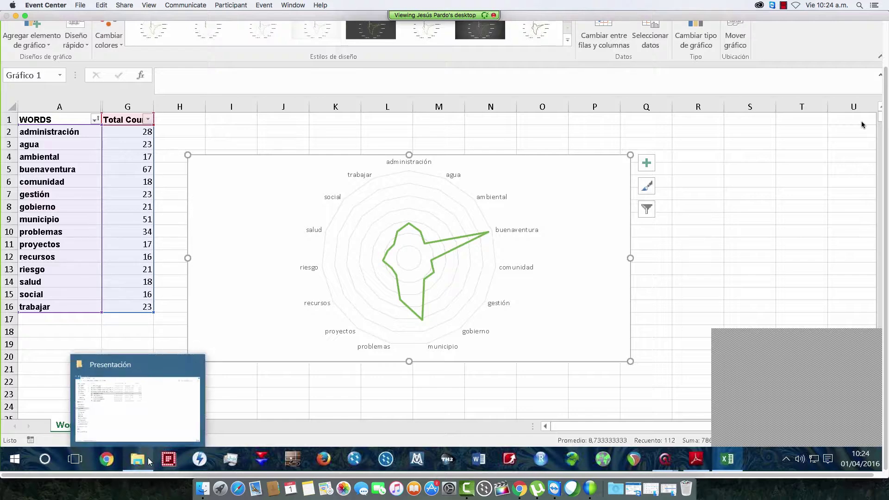
click(143, 461)
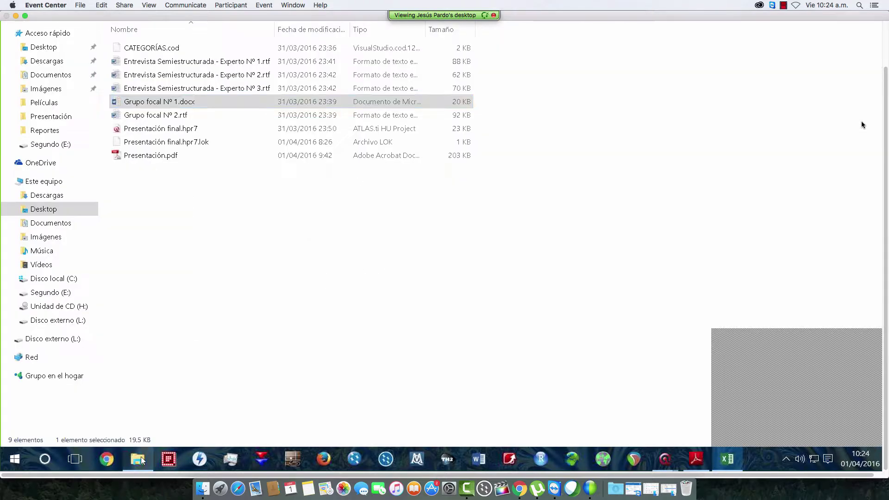
click(148, 49)
right_click(148, 49)
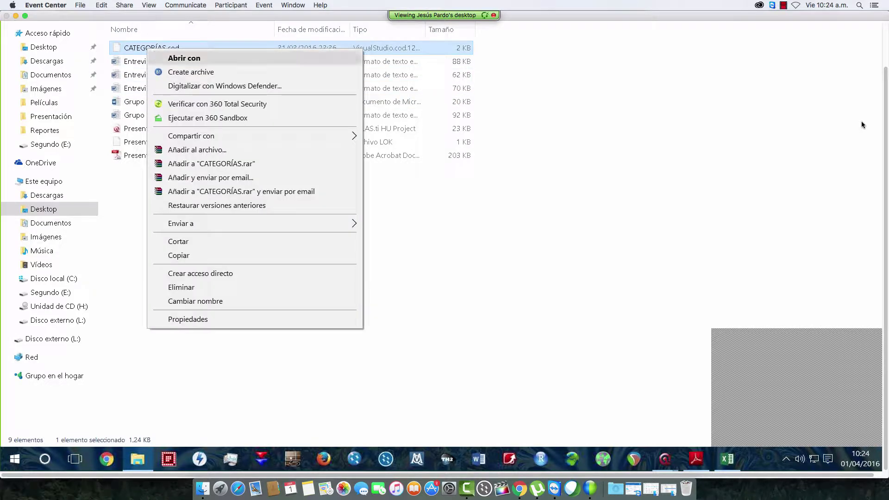